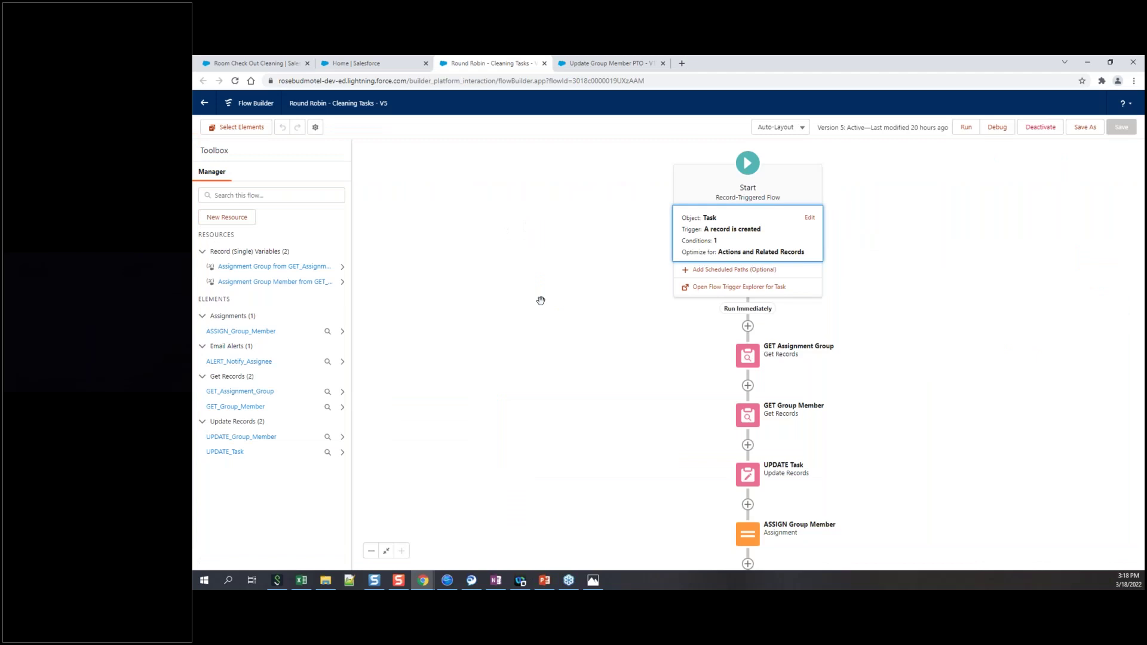
# Step: Review the Start element's object, trigger, entry conditions and optimization setting in the Round Robin - Cleaning Tasks flow
pyautogui.moveTo(979, 389); pyautogui.dragTo(861, 382)
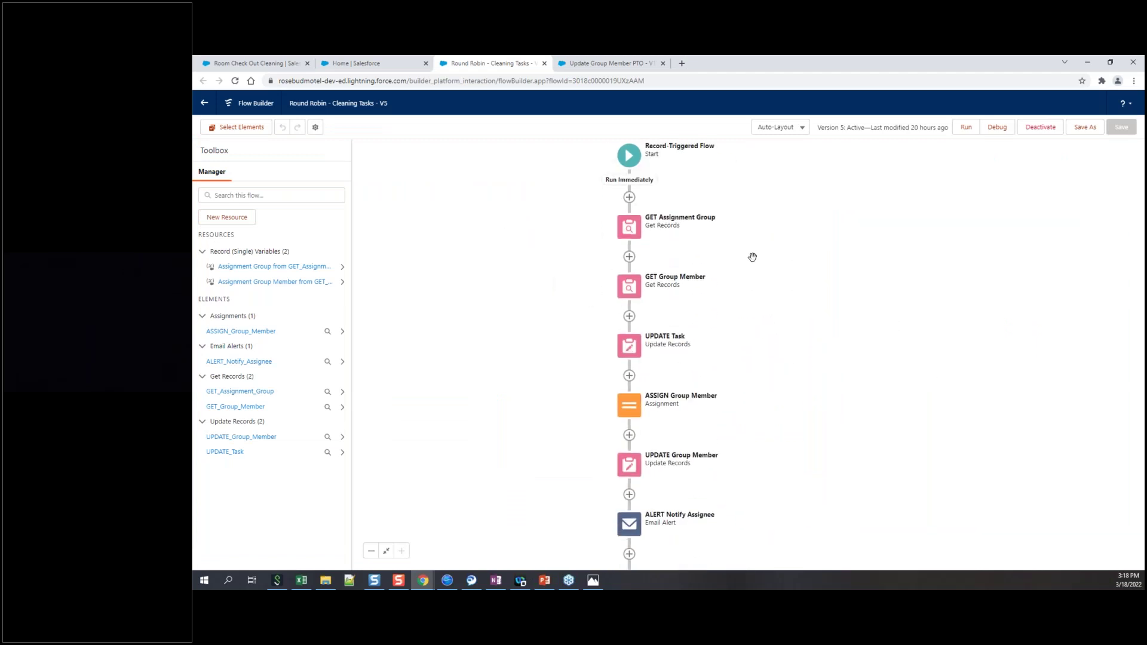
pyautogui.moveTo(837, 274); pyautogui.dragTo(849, 379)
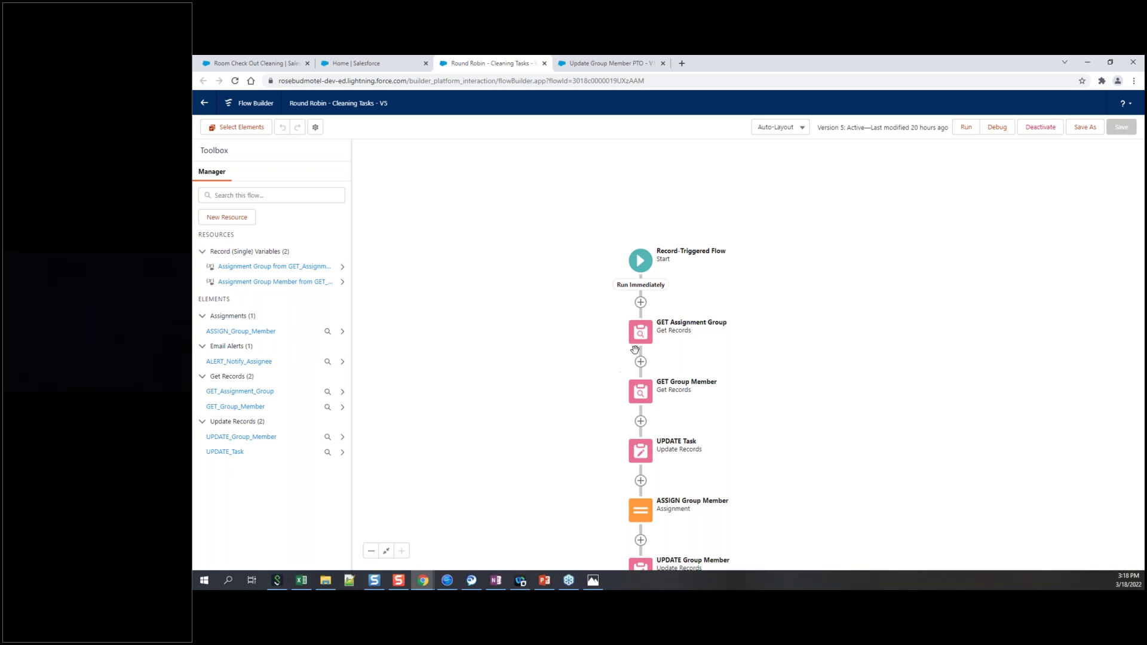
pyautogui.click(640, 260)
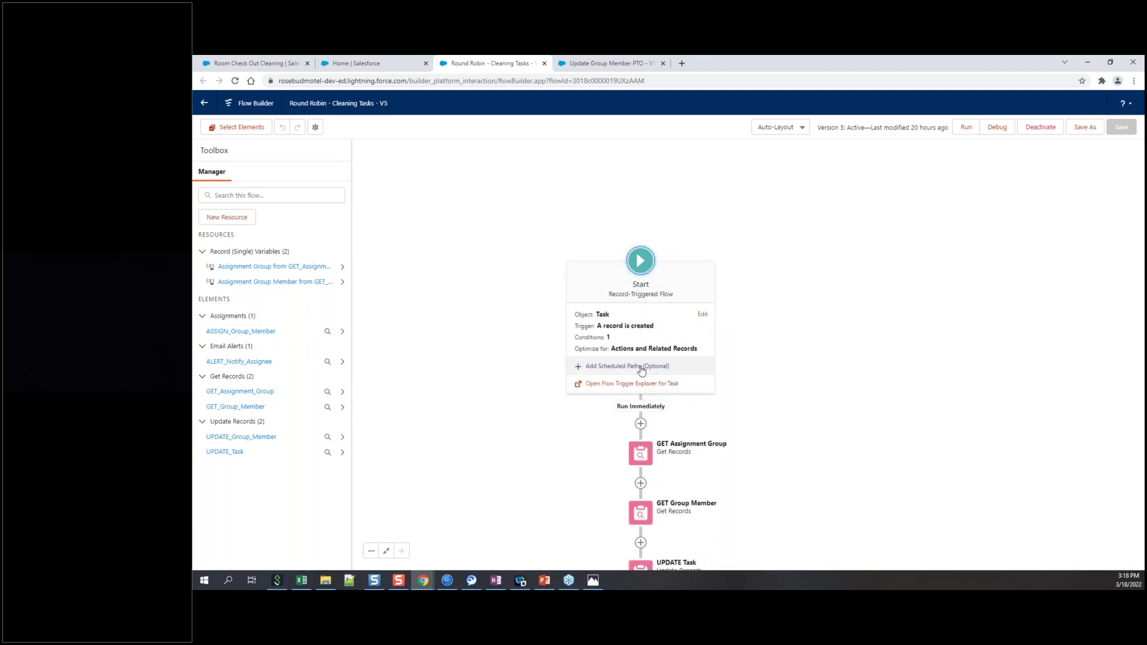
pyautogui.click(705, 323)
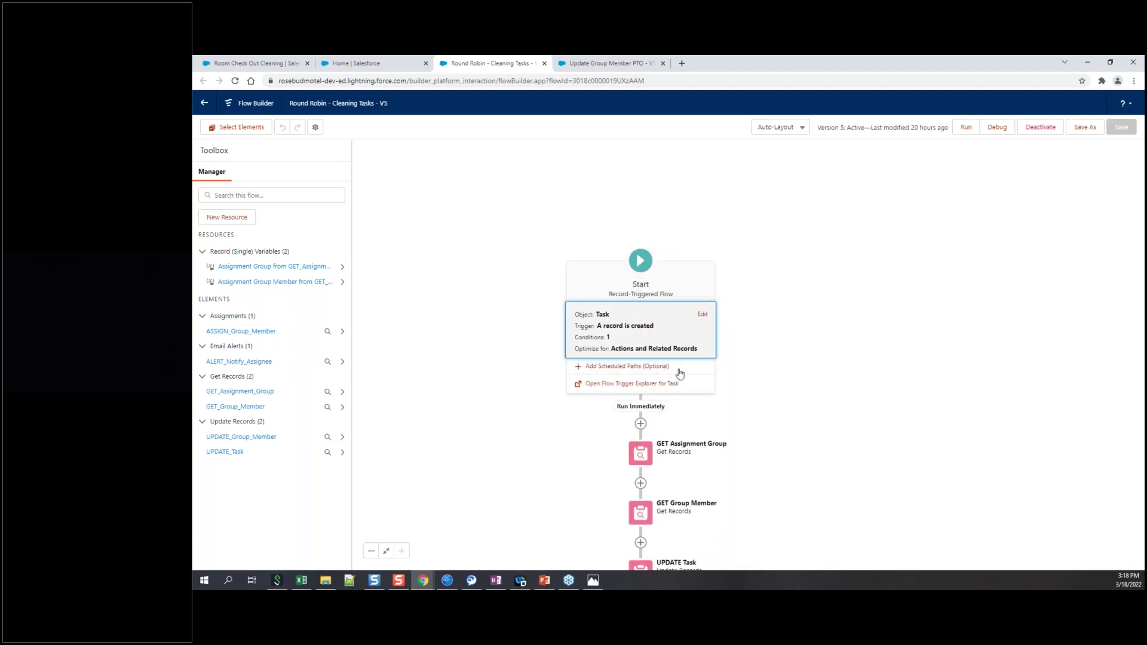
pyautogui.click(679, 350)
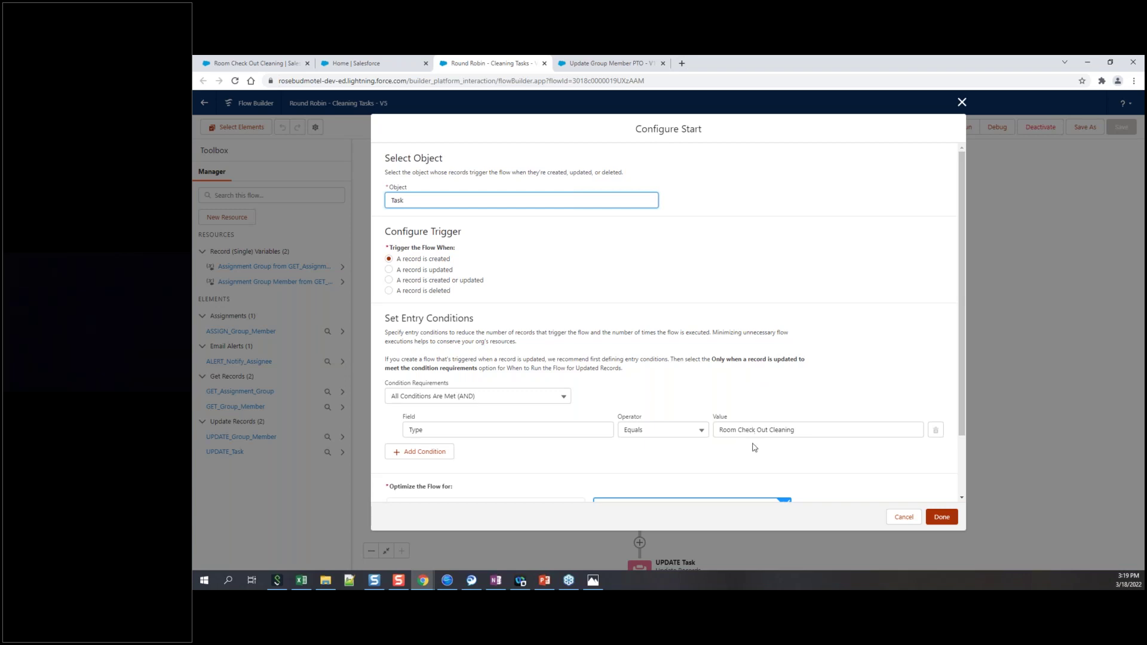
pyautogui.scroll(-3, 744, 297)
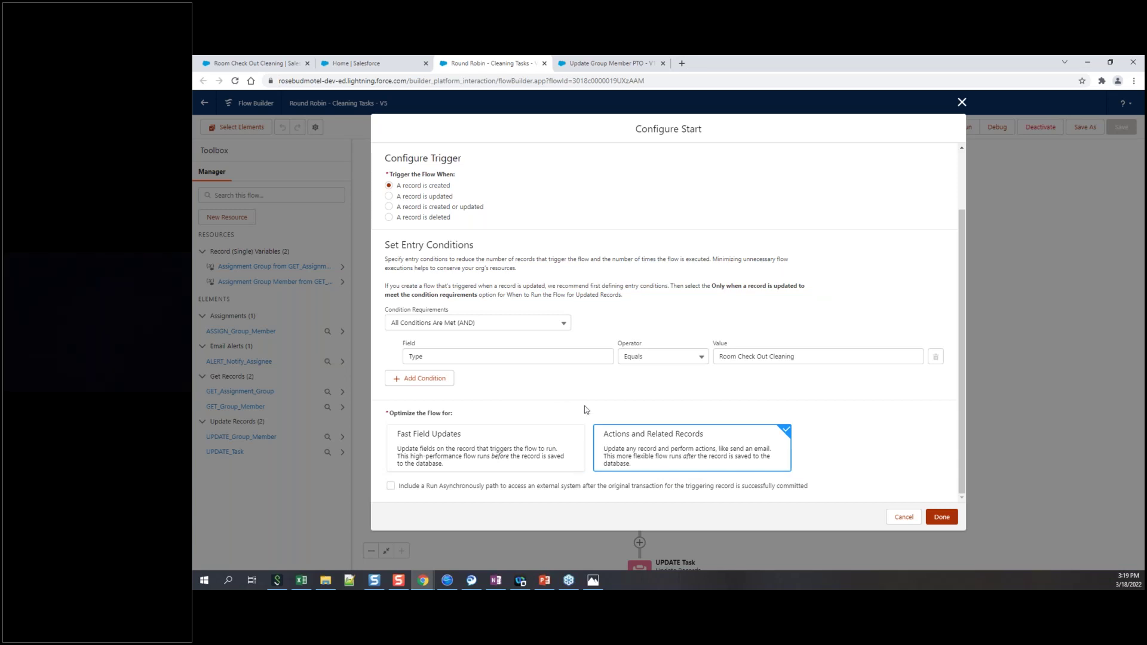
pyautogui.click(953, 515)
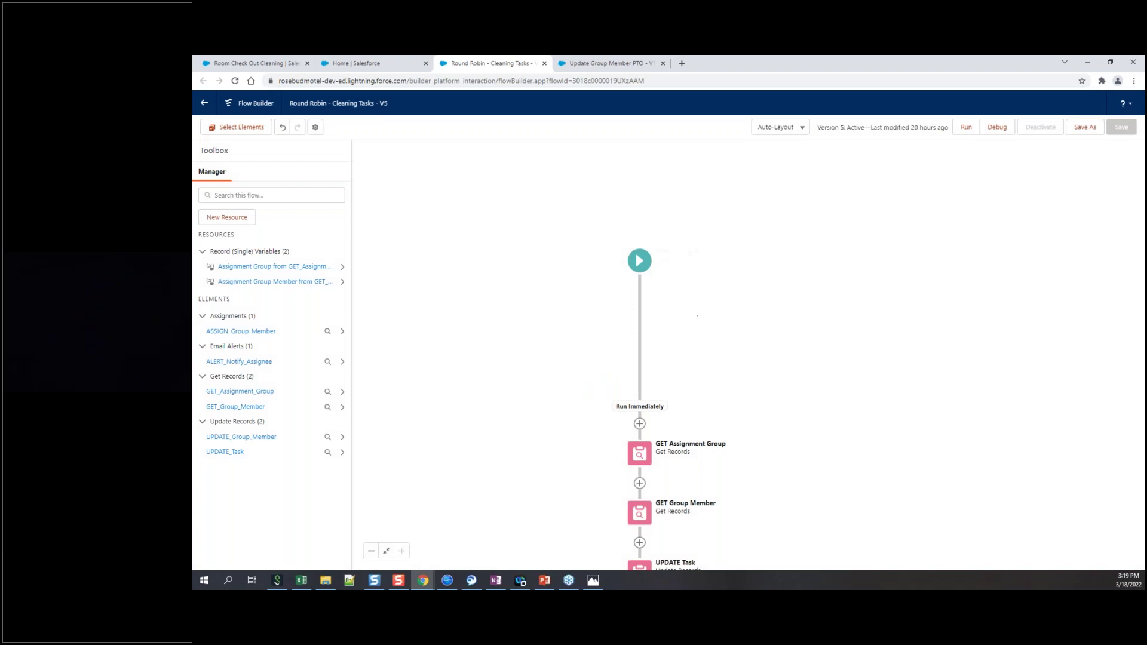
# Step: Examine the GET Assignment Group element's object, filter condition, sort order and record storage settings, and close it with its settings accepted
pyautogui.moveTo(907, 460); pyautogui.dragTo(935, 353)
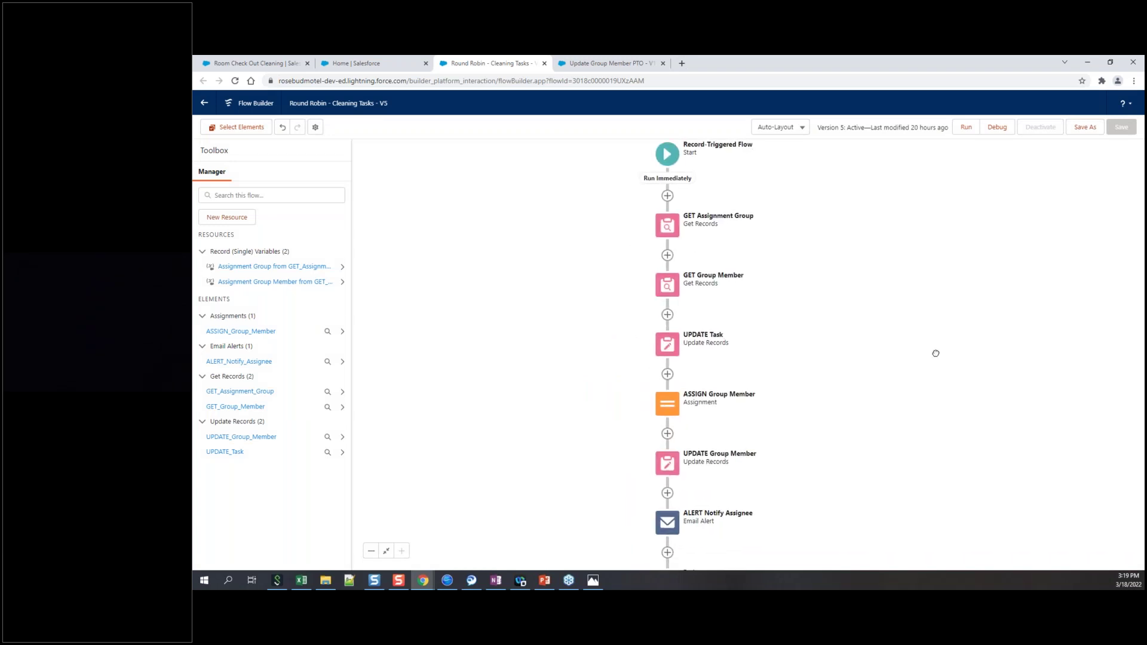
pyautogui.click(669, 233)
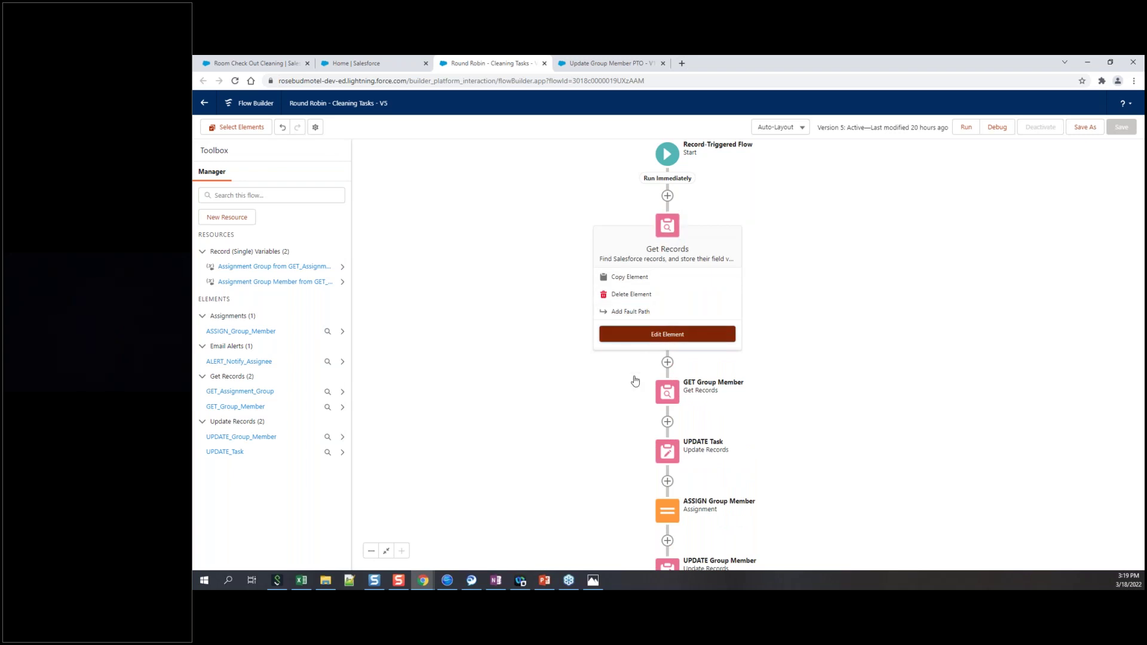
pyautogui.click(668, 334)
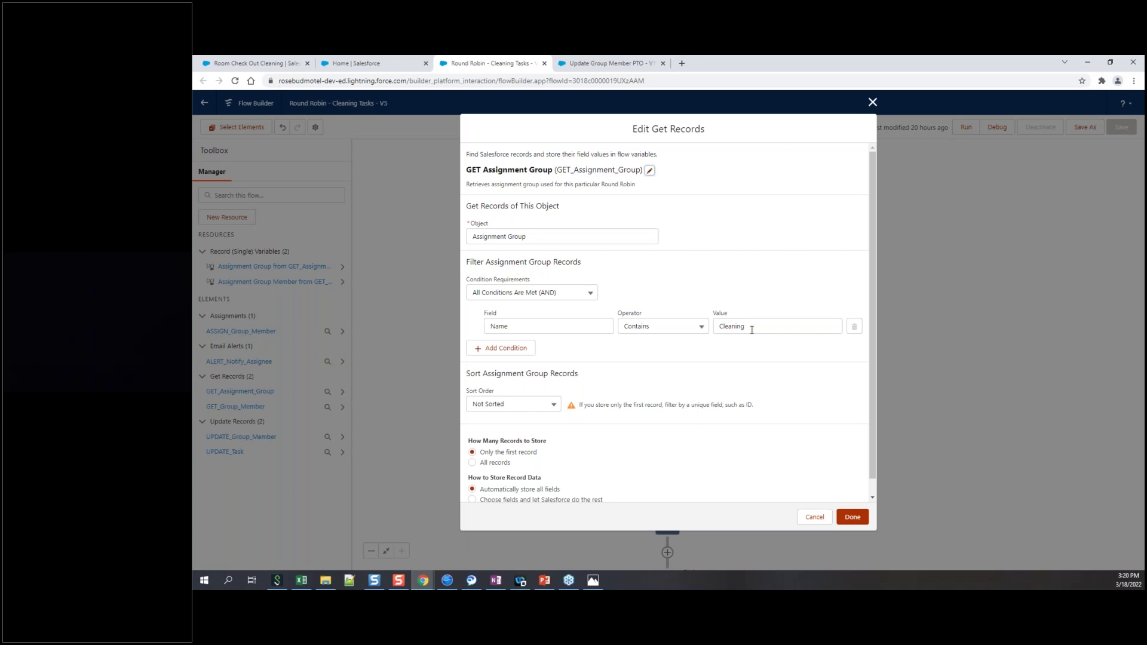
pyautogui.scroll(-1, 589, 403)
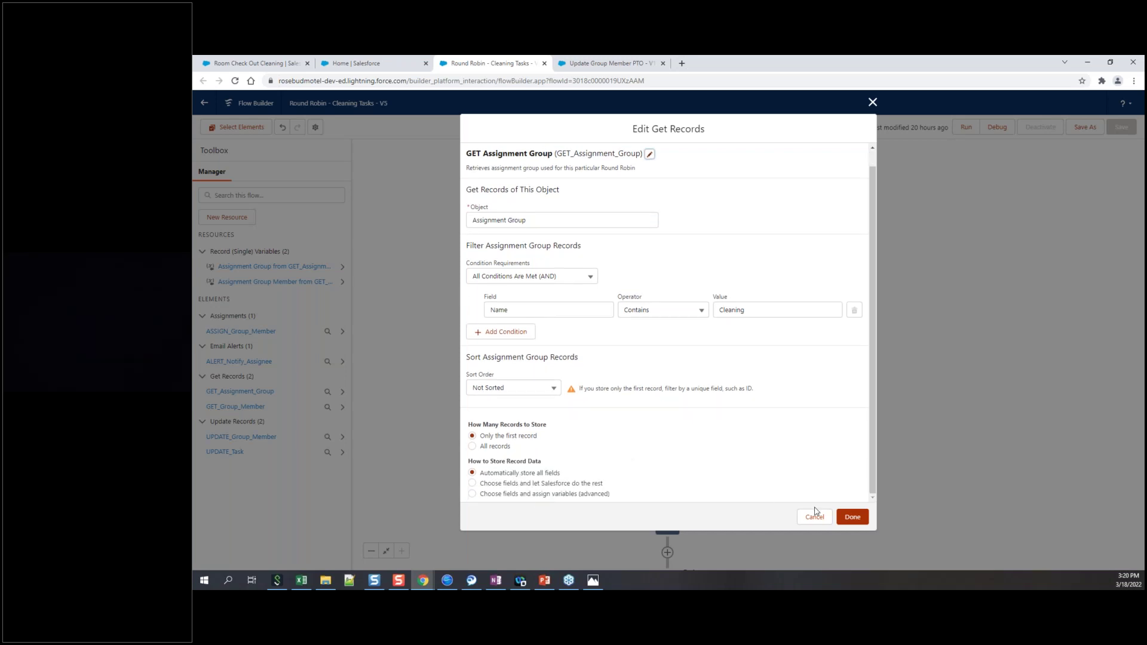
pyautogui.click(851, 521)
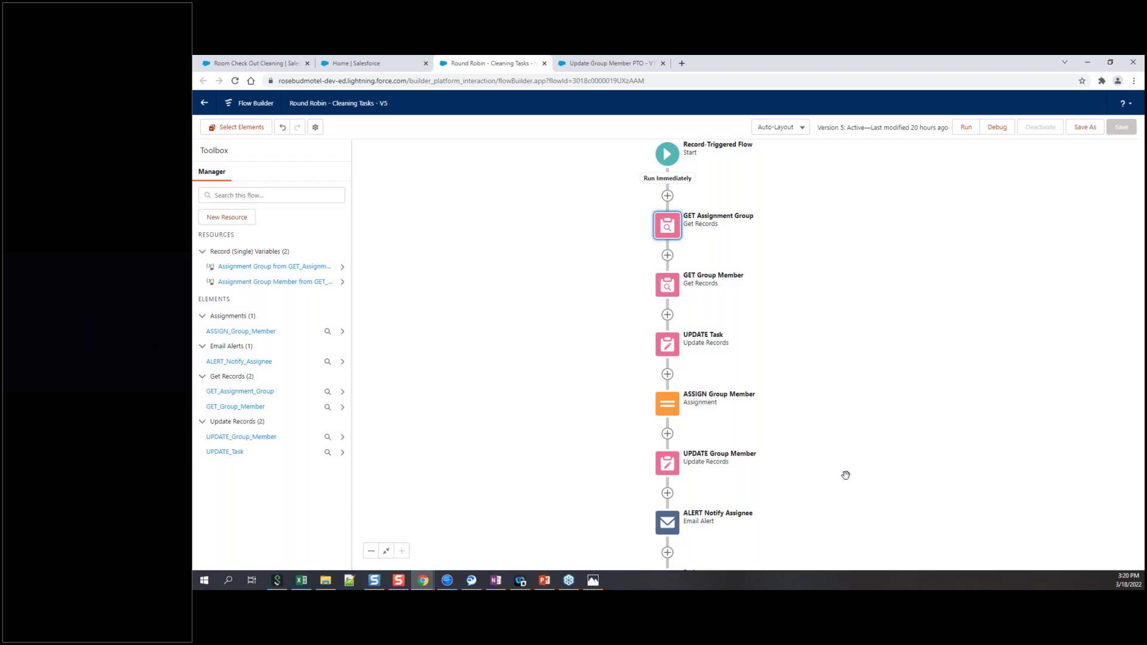
# Step: Examine the GET Group Member element's filter conditions, sort order and record storage options, and close it with its settings accepted
pyautogui.click(674, 294)
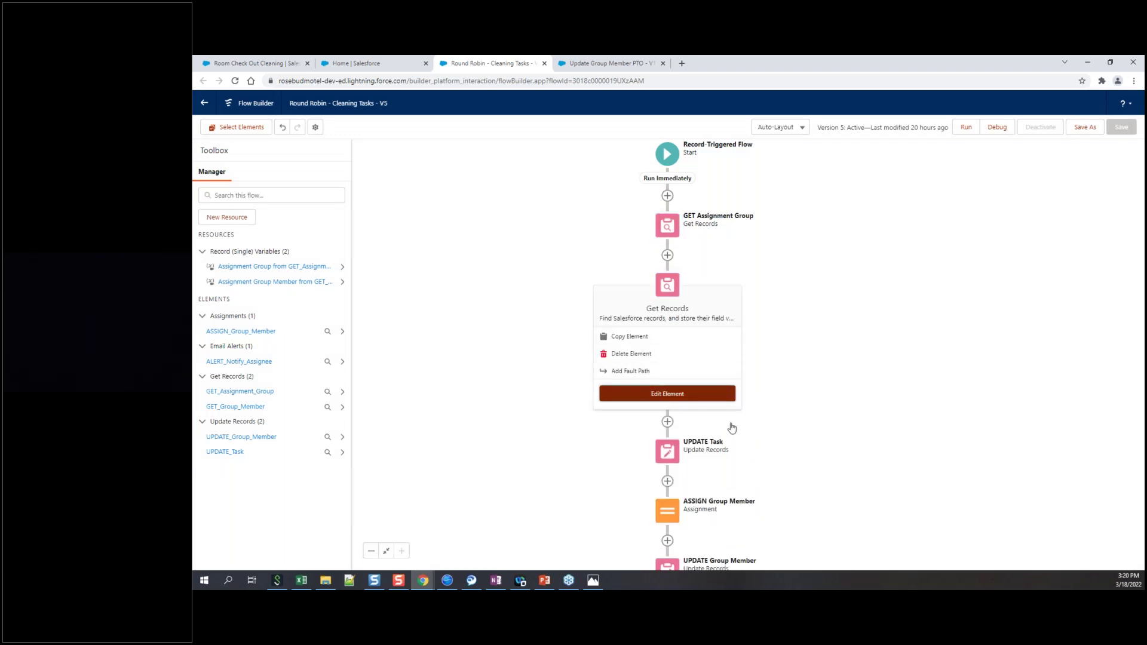
pyautogui.click(668, 394)
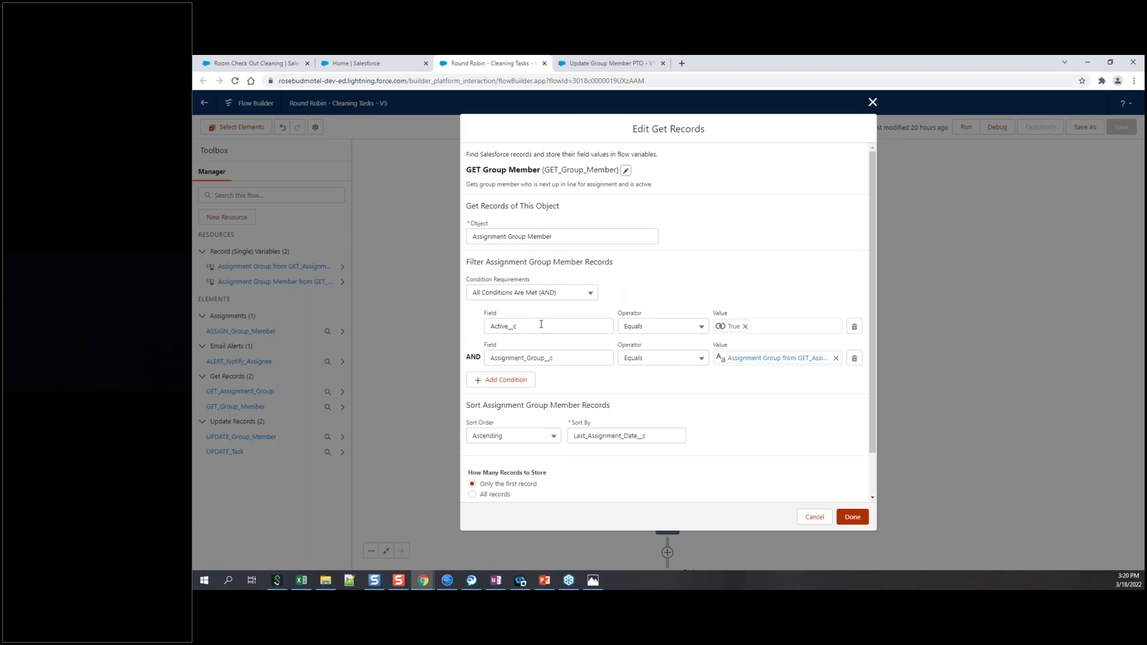
pyautogui.scroll(-1, 674, 286)
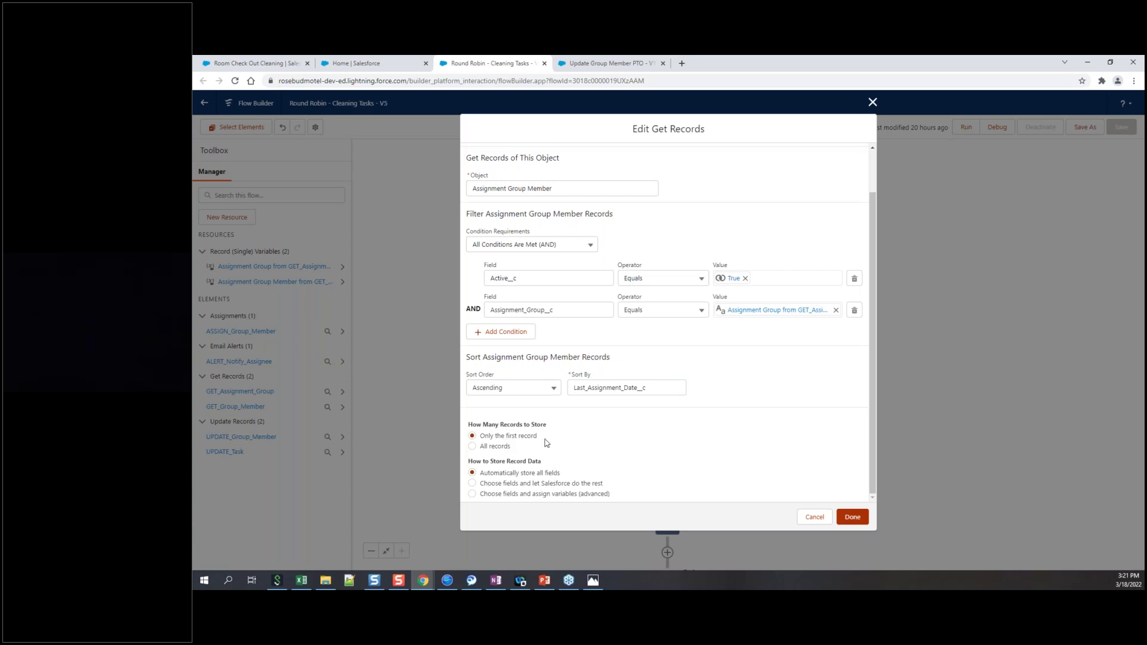
pyautogui.click(853, 518)
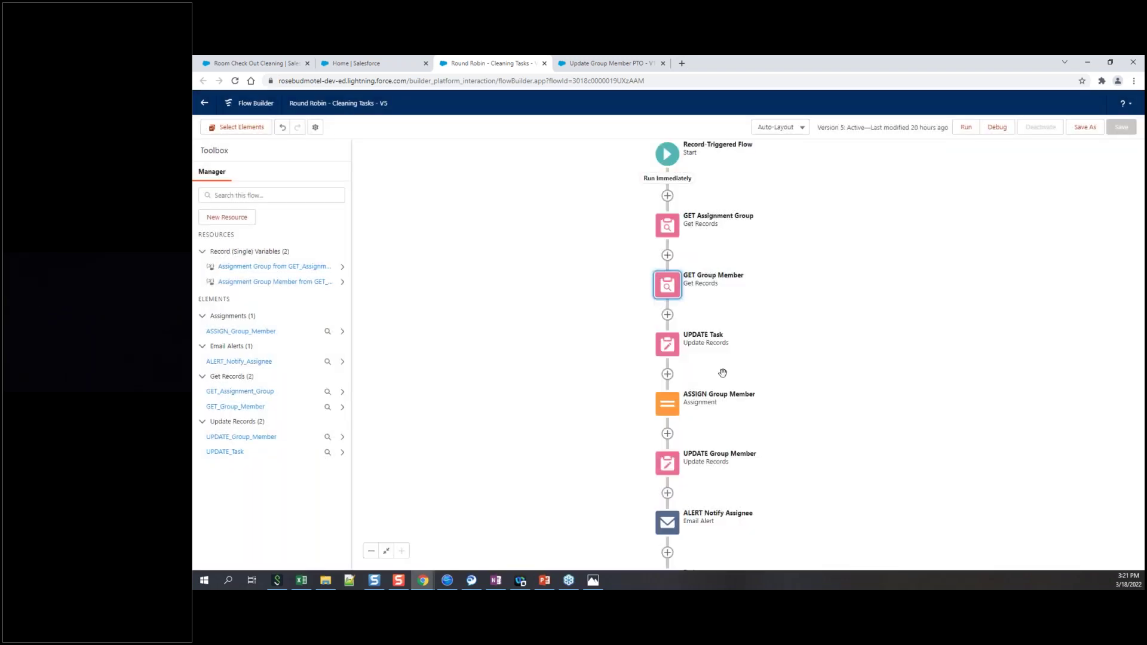
# Step: Inspect how the UPDATE Task element finds the task record and sets its owner field
pyautogui.click(668, 354)
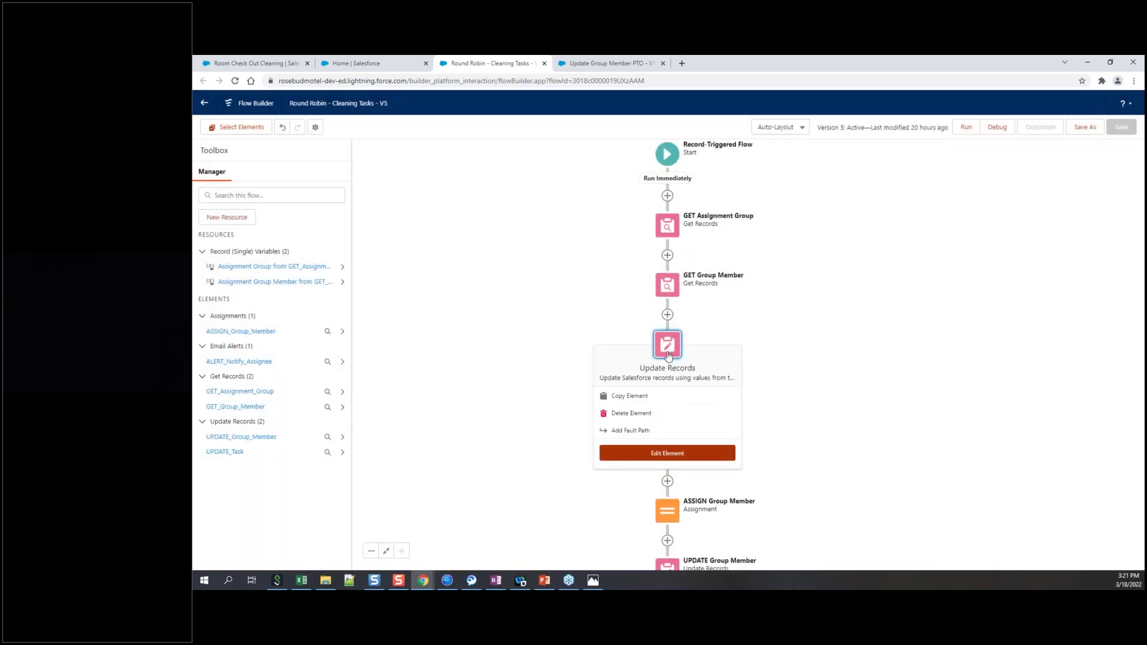
pyautogui.click(668, 454)
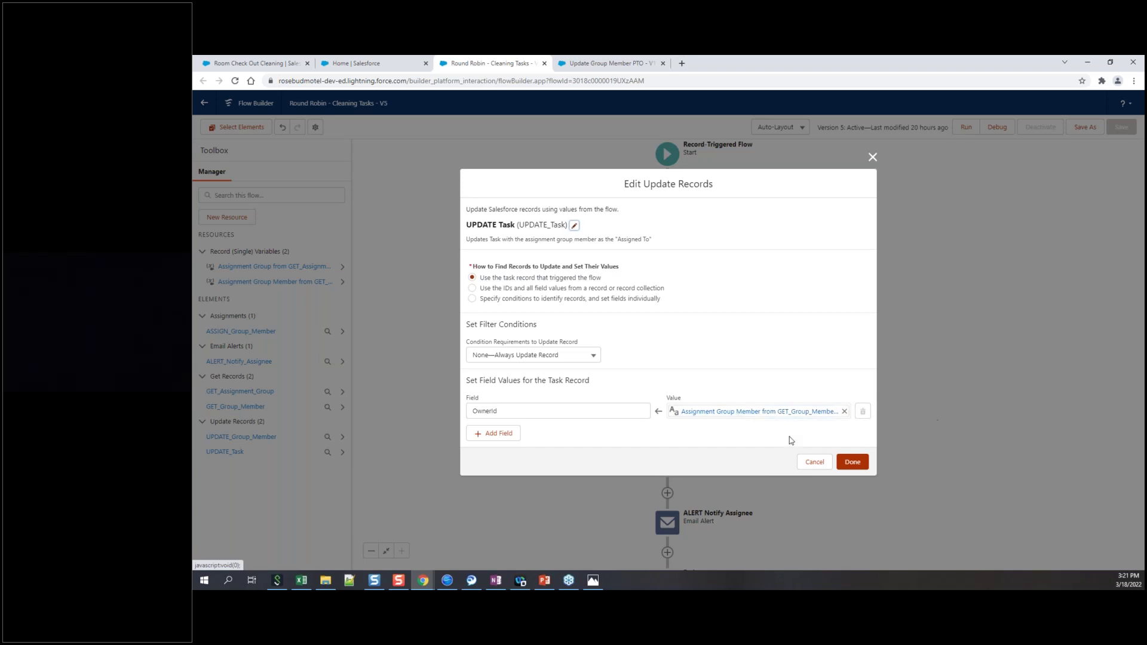
pyautogui.click(853, 462)
# Step: Inspect the variable, operator and value set by the ASSIGN Group Member assignment
pyautogui.moveTo(853, 464); pyautogui.dragTo(839, 393)
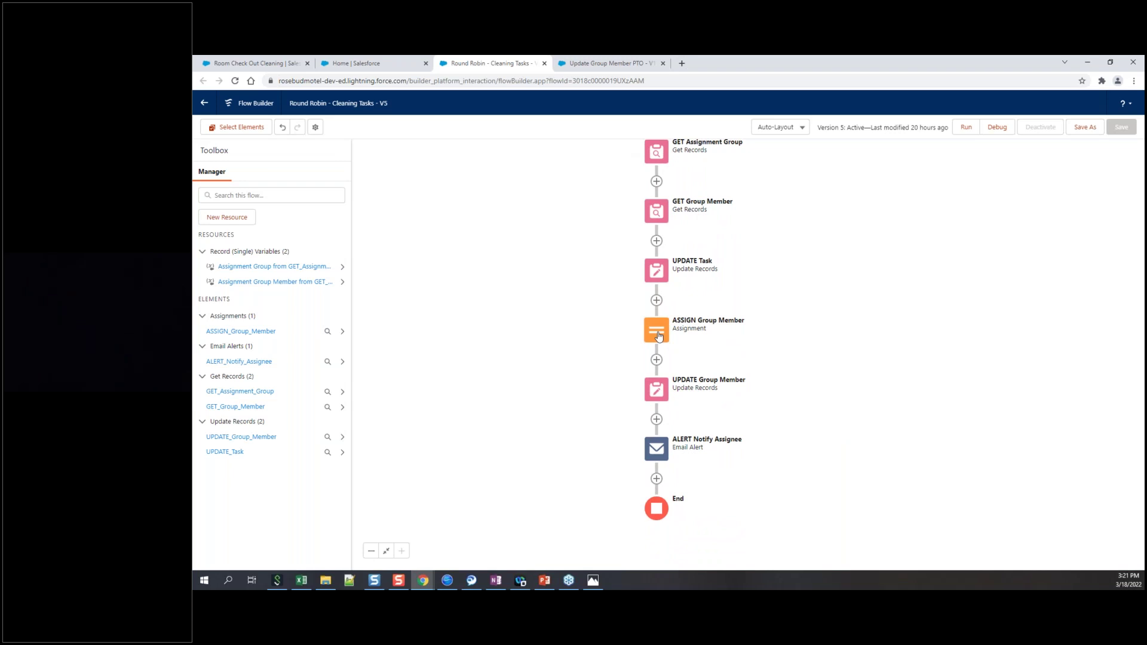
pyautogui.click(658, 335)
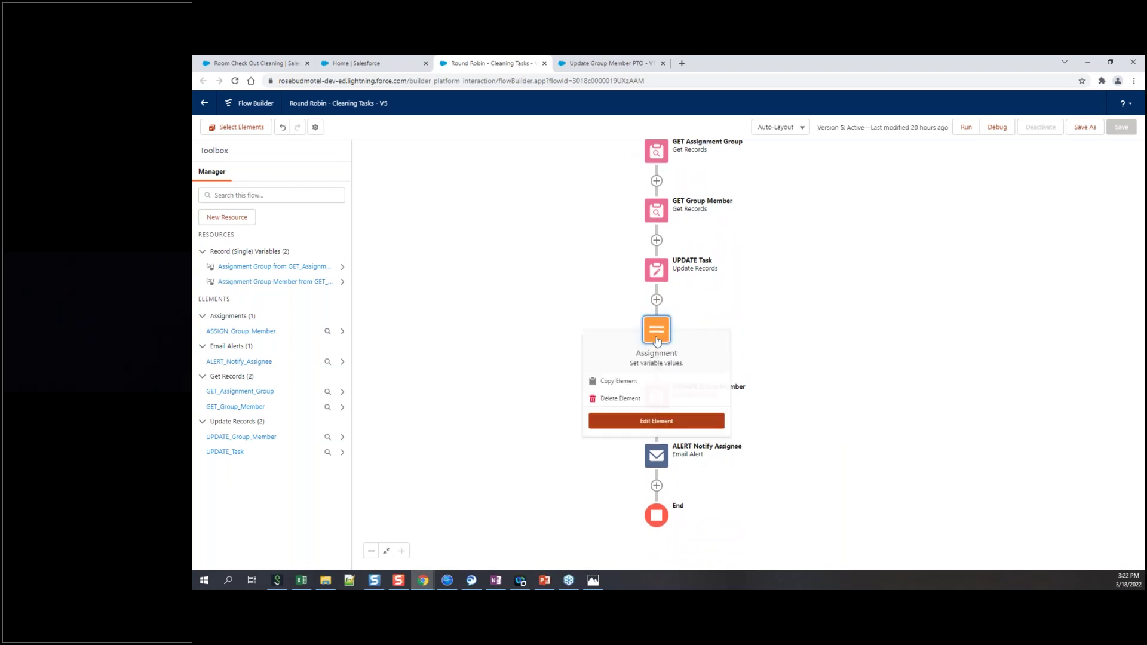
pyautogui.click(663, 422)
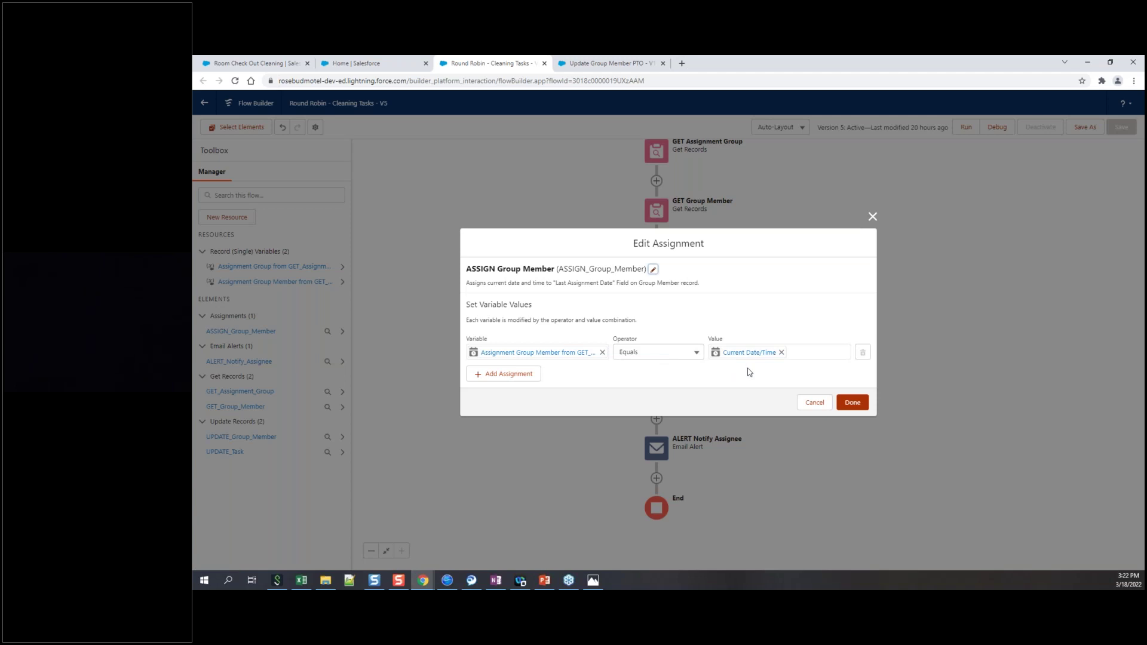
pyautogui.click(858, 408)
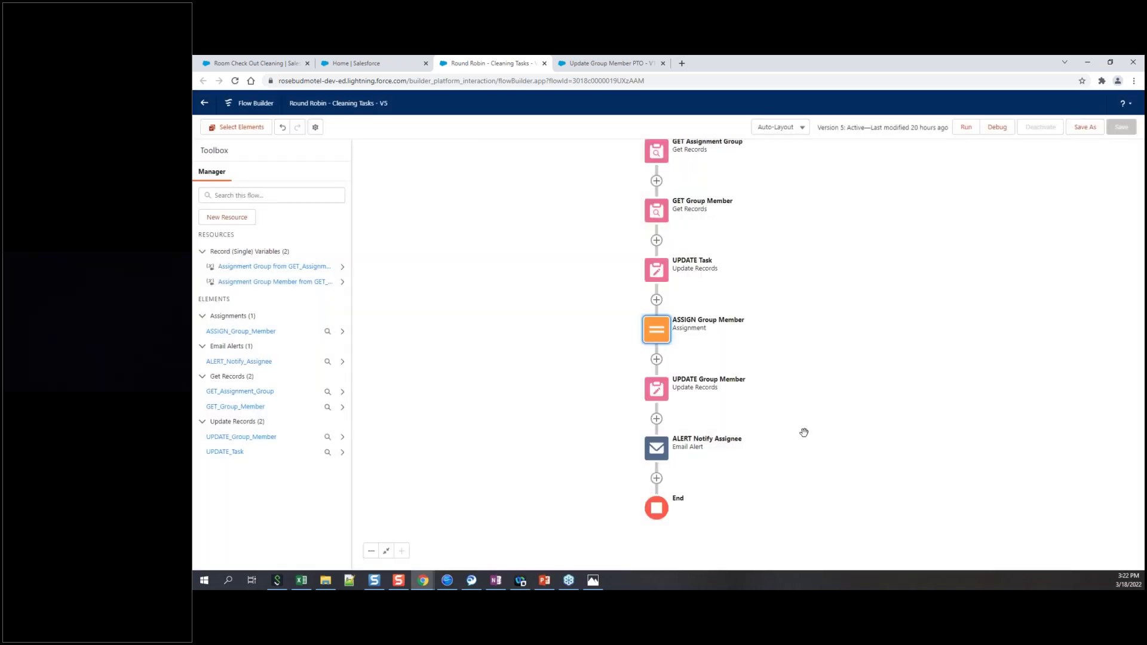
# Step: Inspect the UPDATE Group Member element's record-finding method and the record variable selected for updating
pyautogui.moveTo(806, 429); pyautogui.dragTo(805, 408)
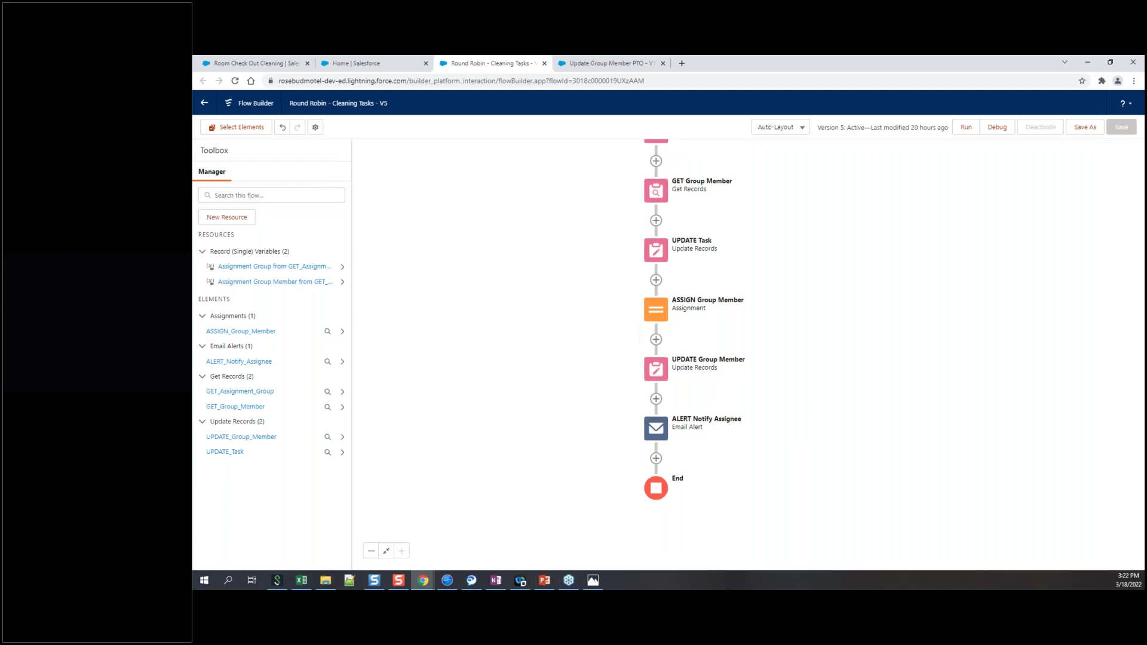
pyautogui.click(653, 372)
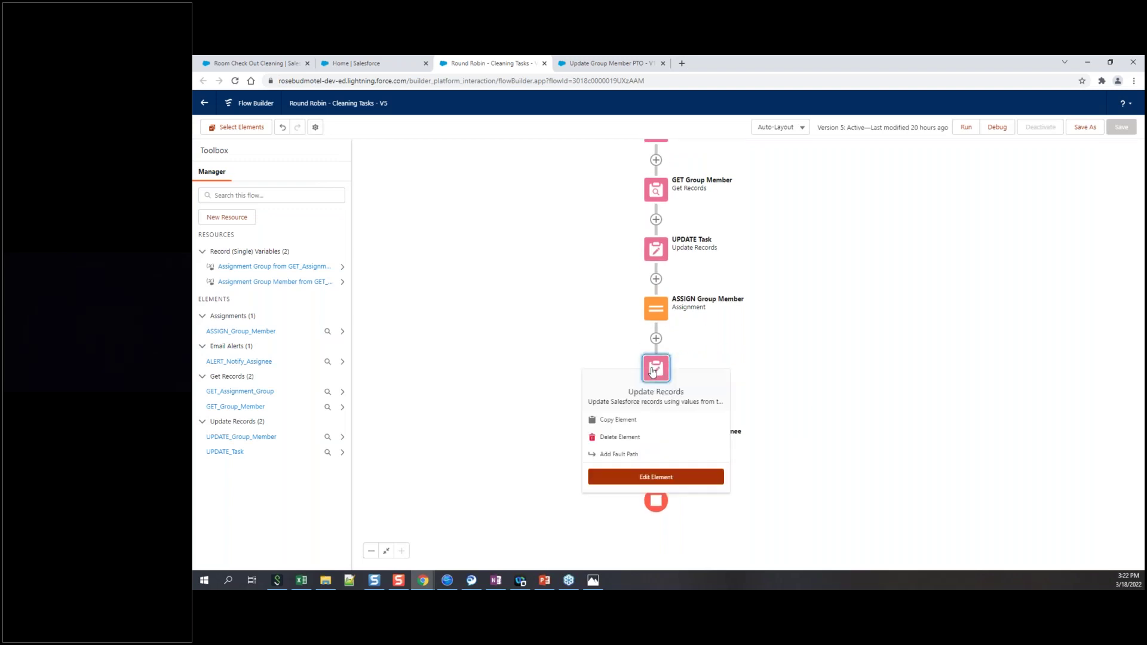
pyautogui.click(644, 482)
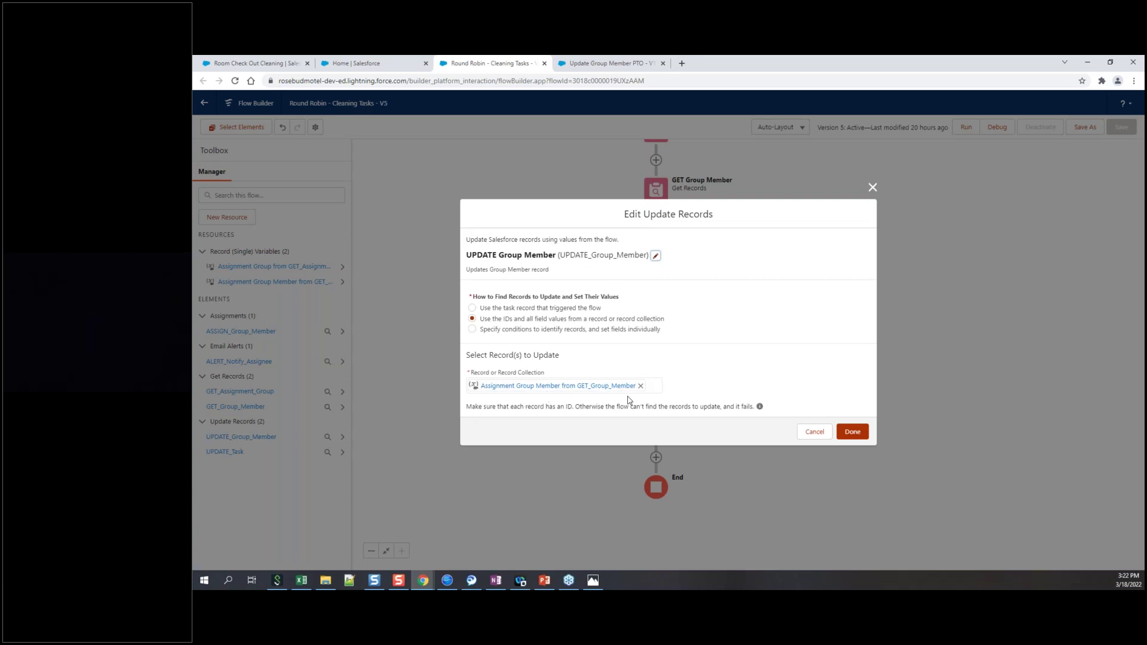
pyautogui.click(853, 432)
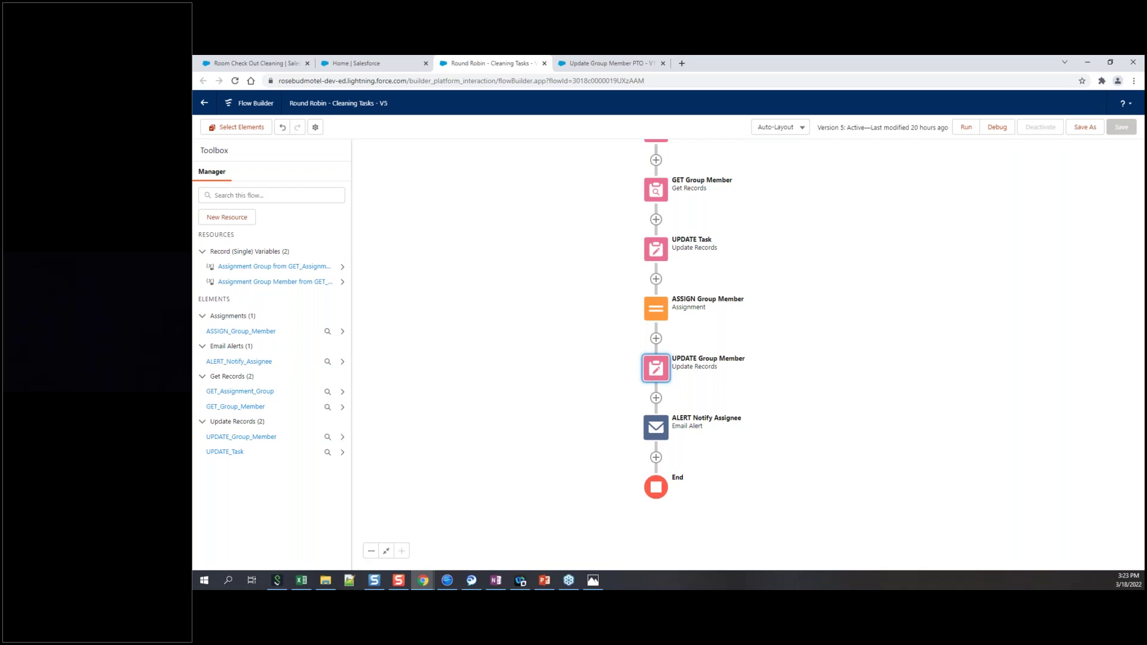
# Step: Check the record ID input of the ALERT Notify Assignee email alert and return to the flow overview
pyautogui.click(657, 432)
pyautogui.press('Return')
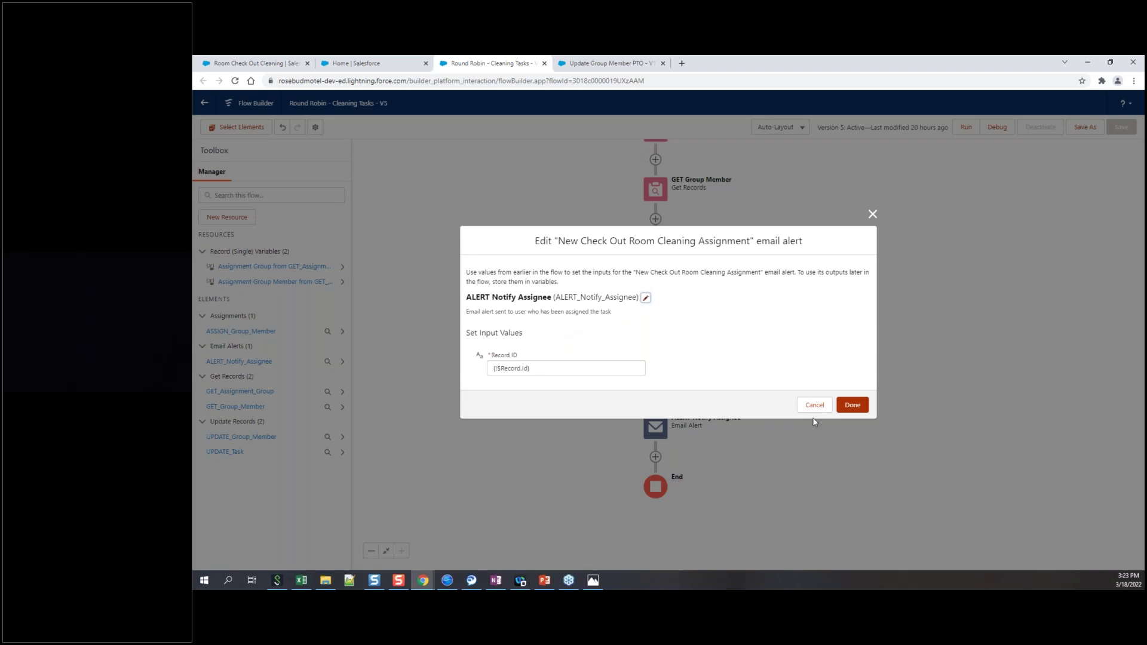
pyautogui.click(853, 406)
pyautogui.scroll(3, 874, 403)
pyautogui.scroll(2, 875, 403)
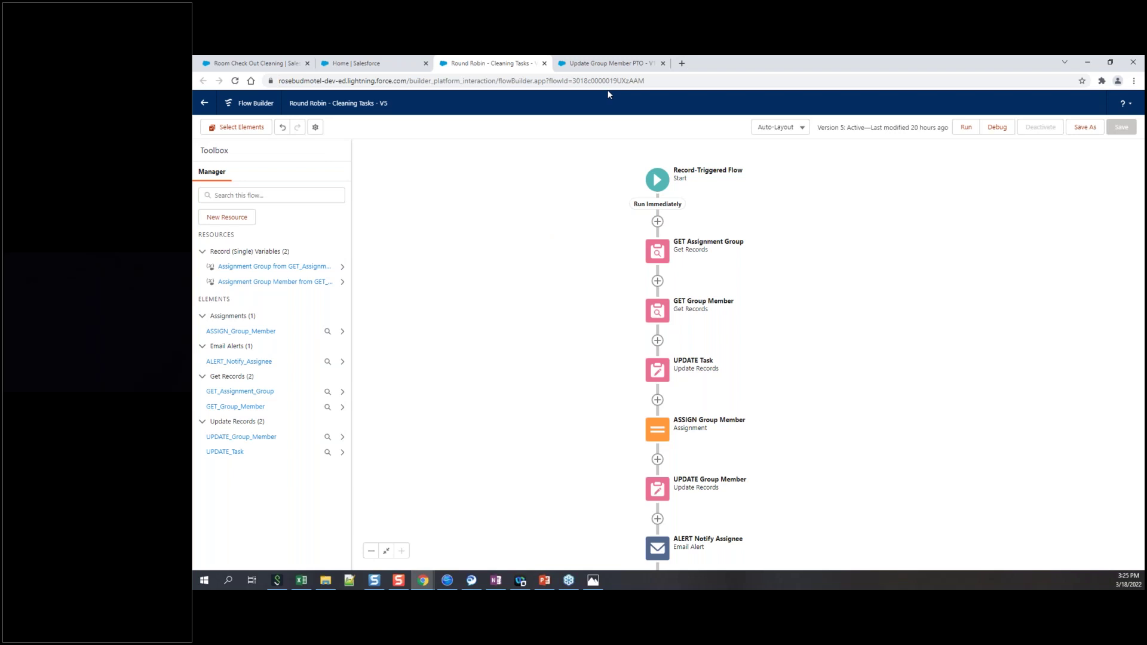
# Step: Switch to the Update Group Member PTO flow and review the filter and storage settings of its GET Group Member Records element
pyautogui.click(584, 65)
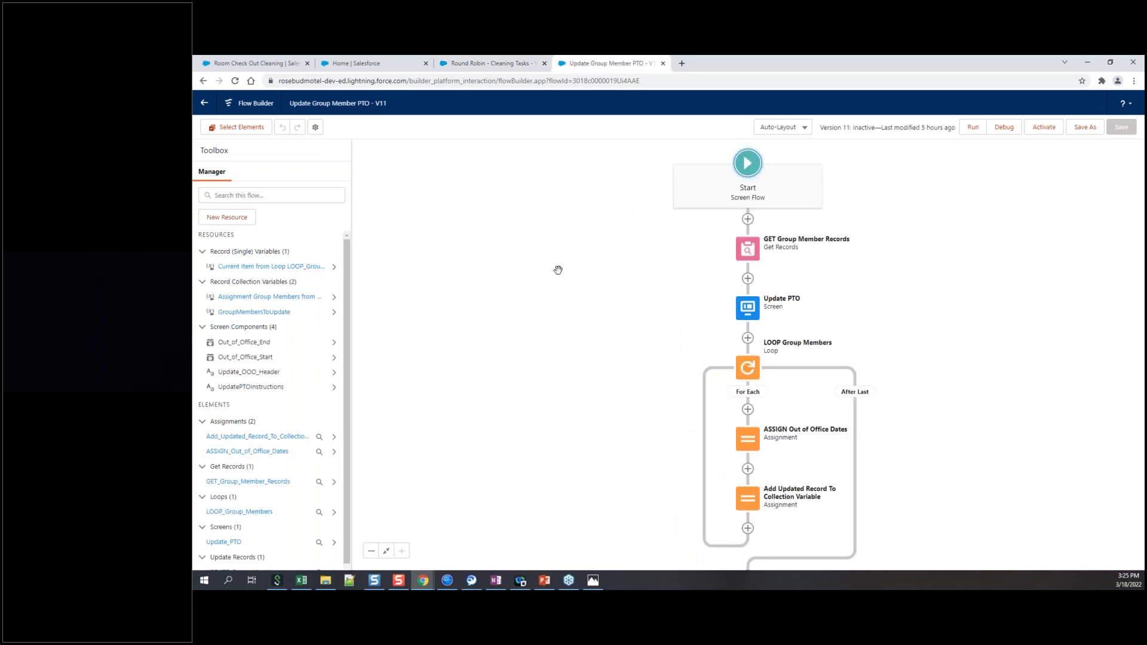
pyautogui.moveTo(585, 325); pyautogui.dragTo(453, 333)
pyautogui.scroll(-1, 848, 308)
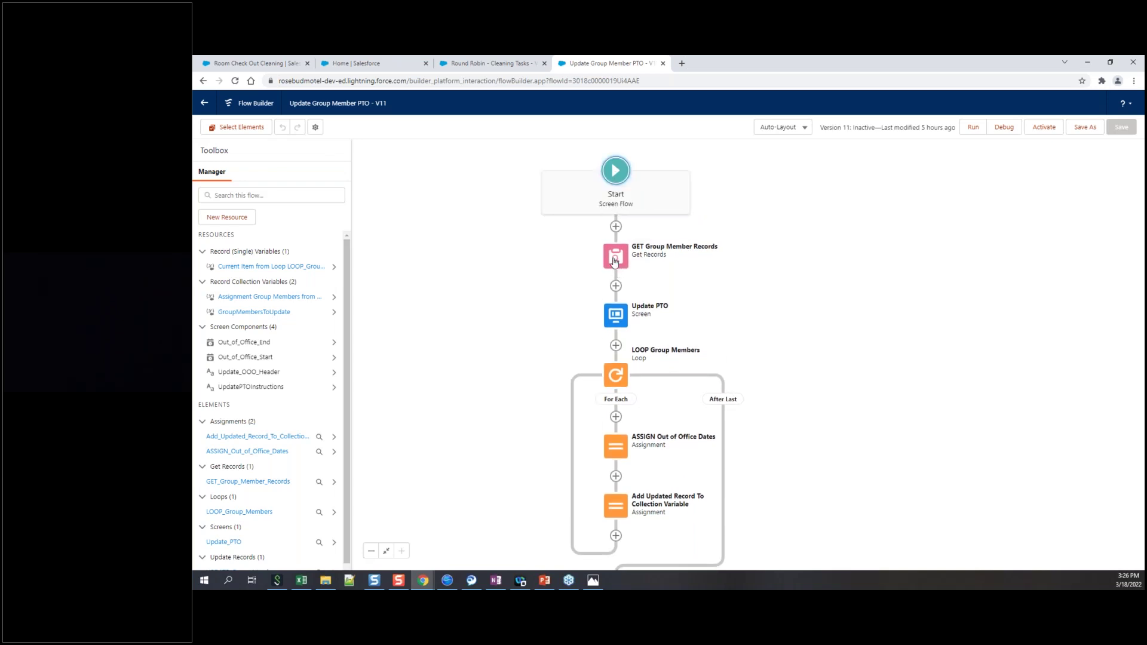
pyautogui.click(614, 262)
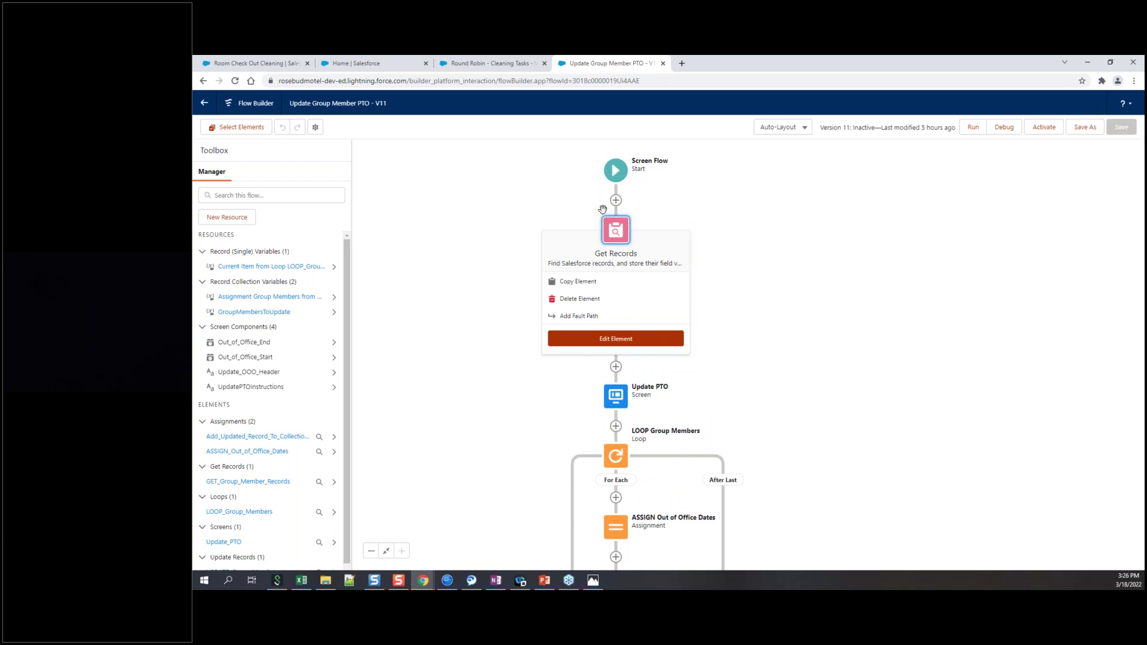
pyautogui.click(616, 339)
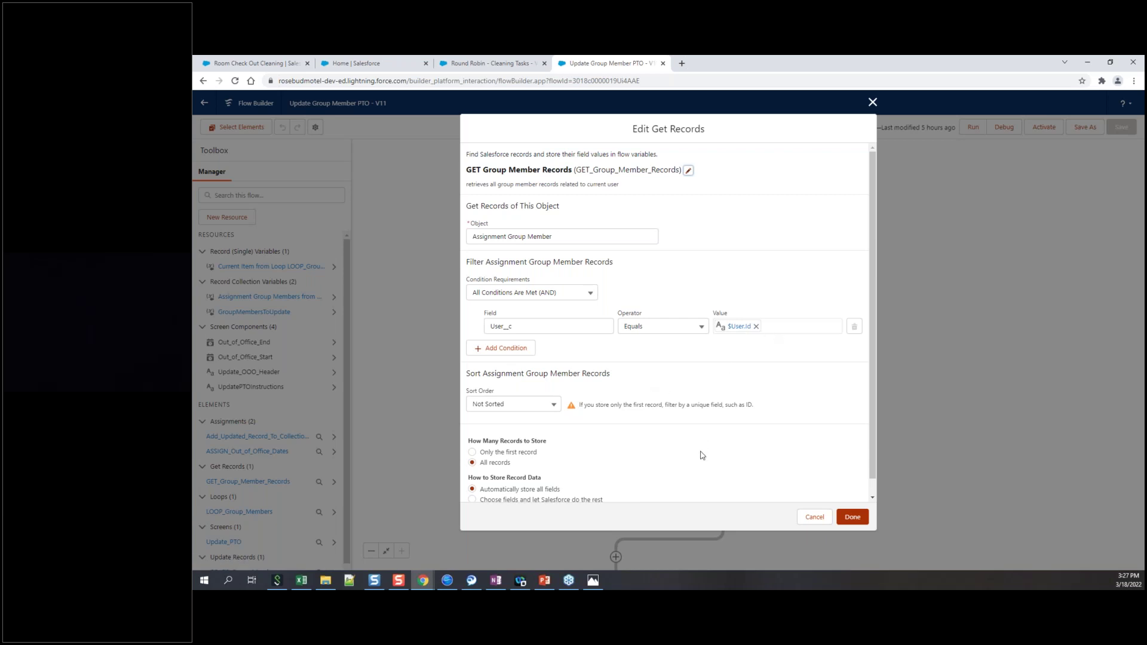
pyautogui.scroll(-1, 660, 421)
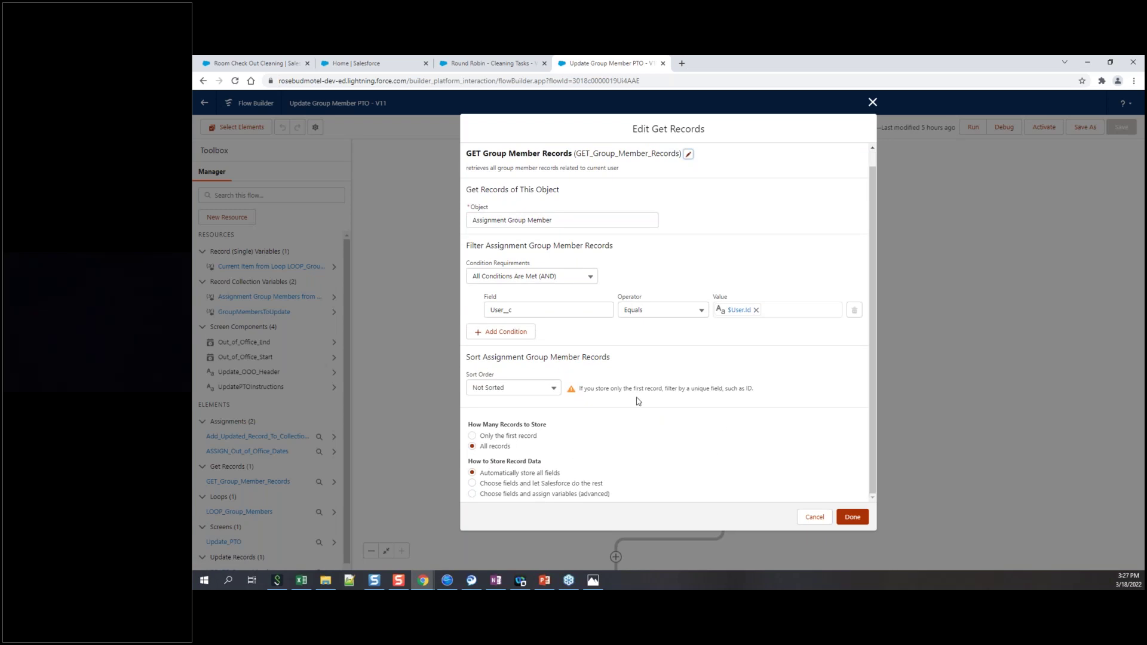
pyautogui.click(853, 518)
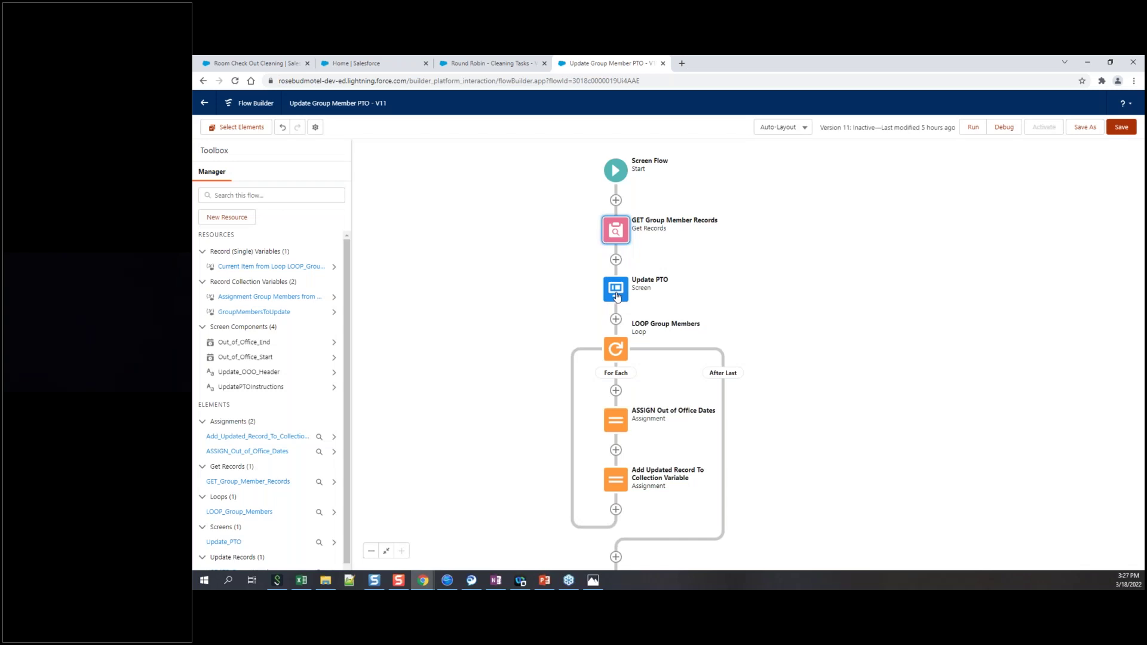
# Step: Review the input components and screen properties of the Update PTO screen element and return to the flow overview
pyautogui.click(617, 293)
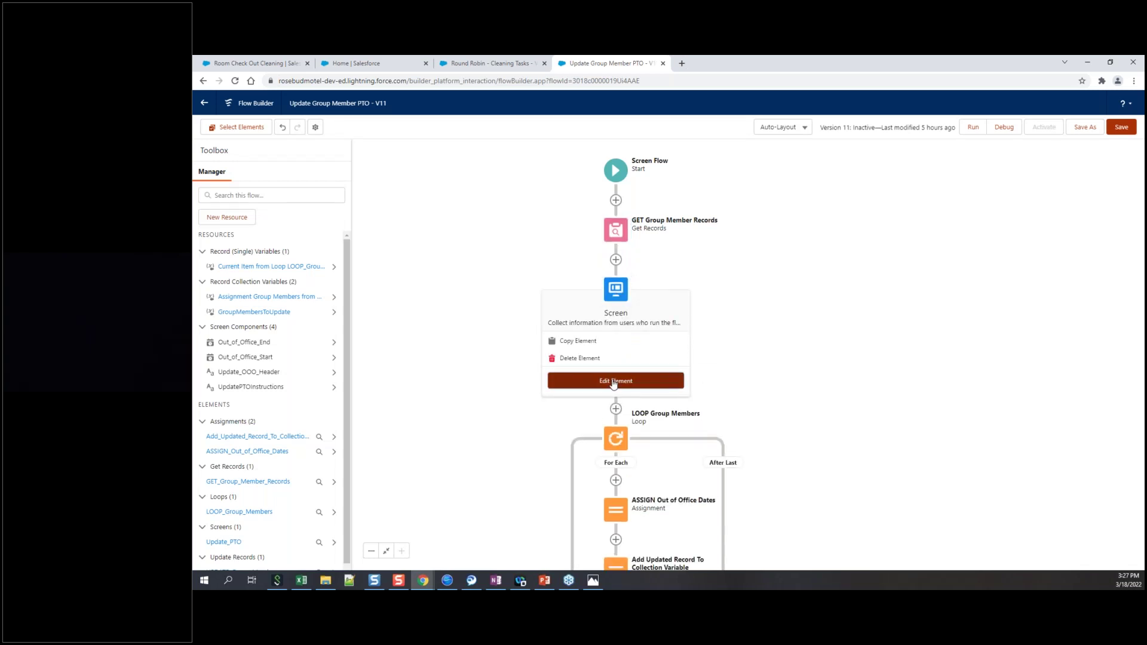
pyautogui.click(610, 381)
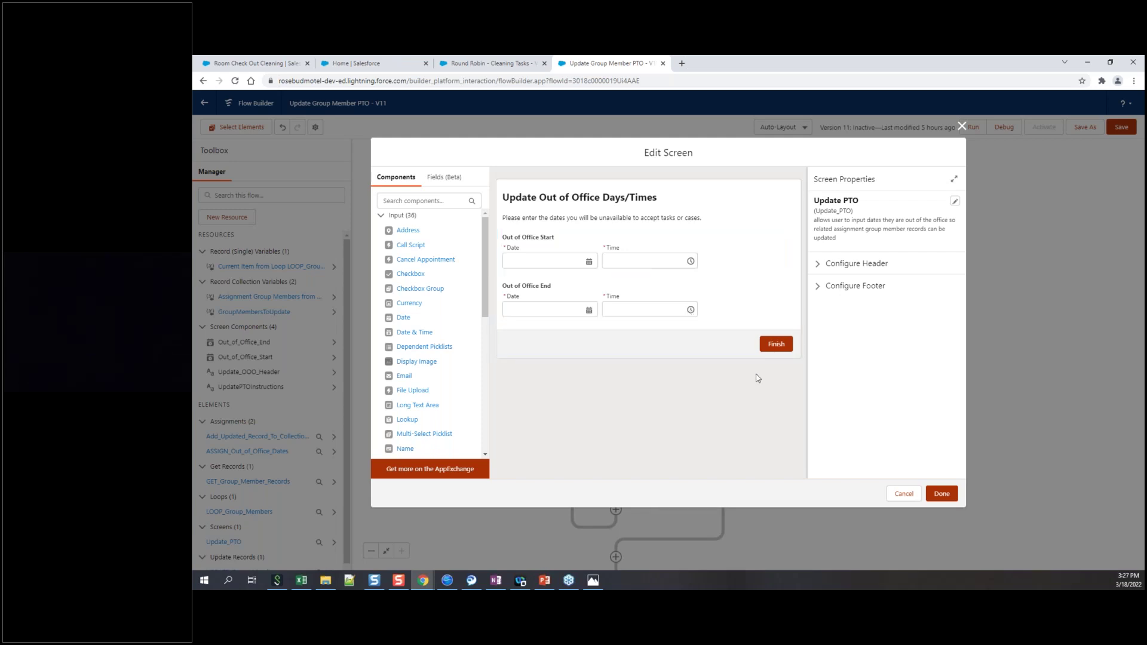
pyautogui.click(950, 500)
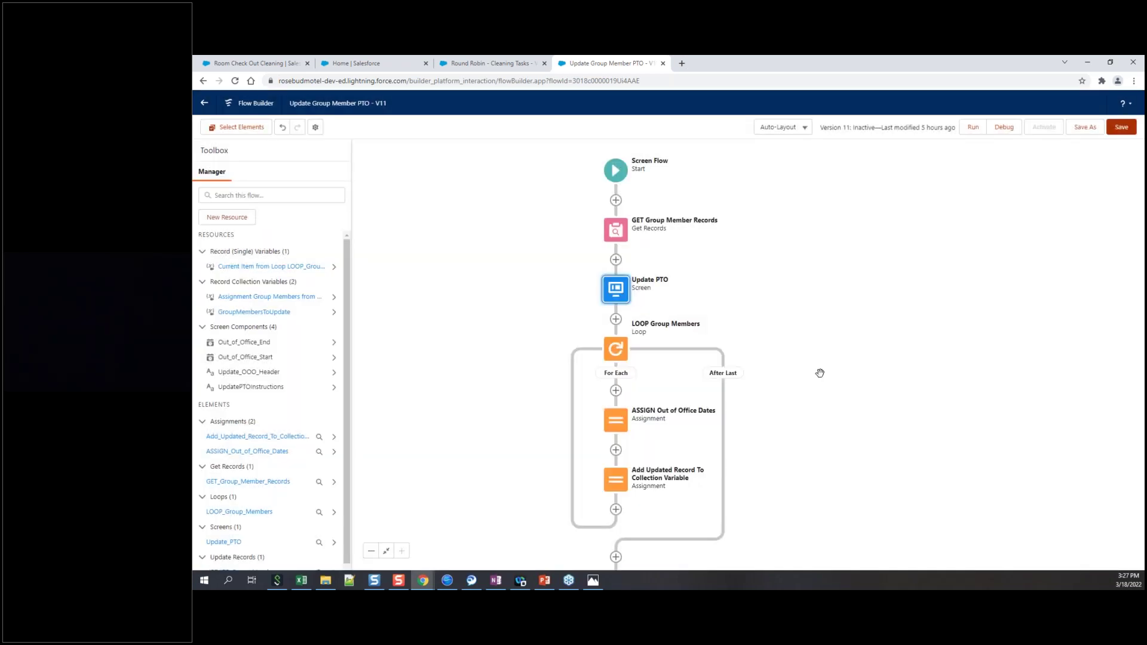
# Step: Inspect the collection variable and iteration direction of the LOOP Group Members element
pyautogui.moveTo(819, 371); pyautogui.dragTo(814, 298)
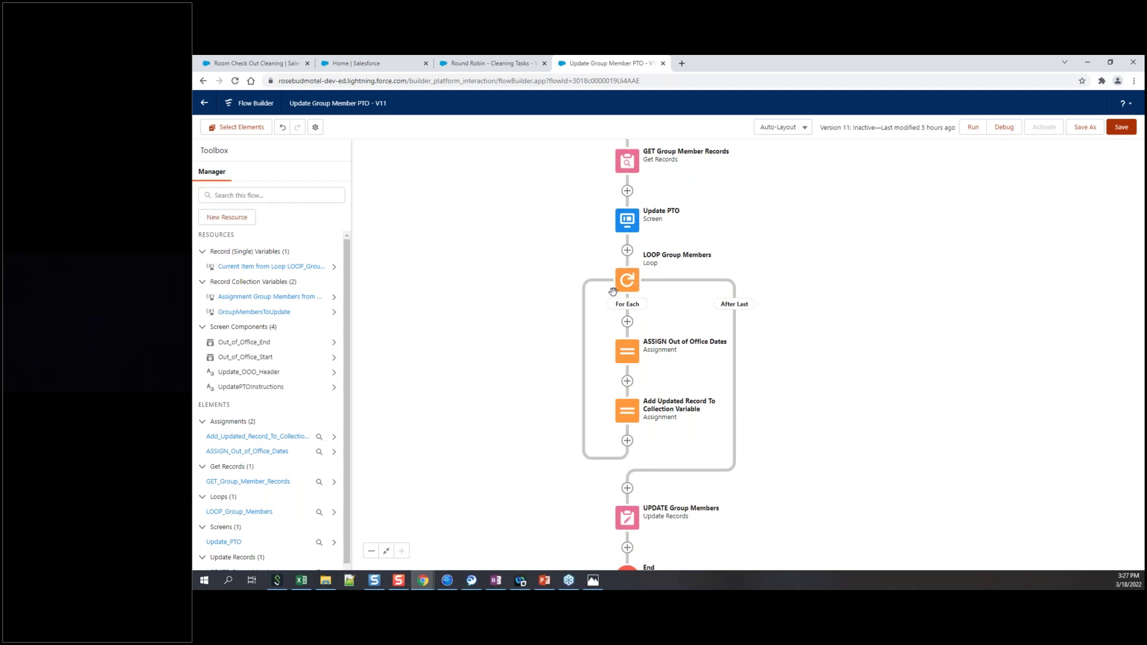
pyautogui.click(627, 281)
pyautogui.click(631, 372)
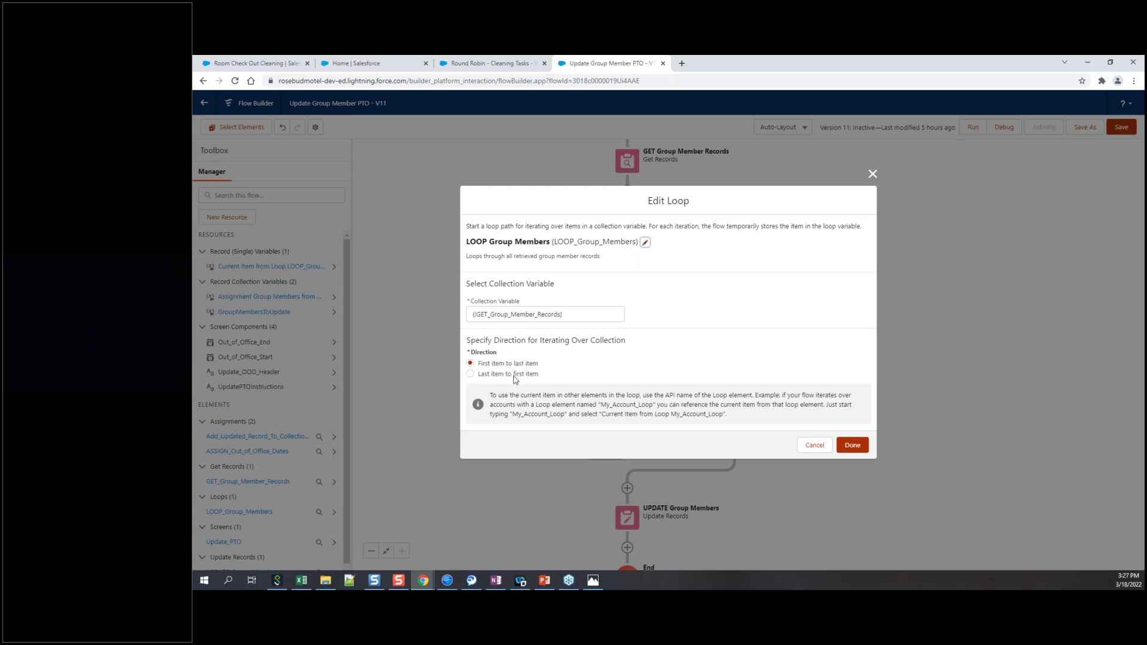
pyautogui.click(853, 445)
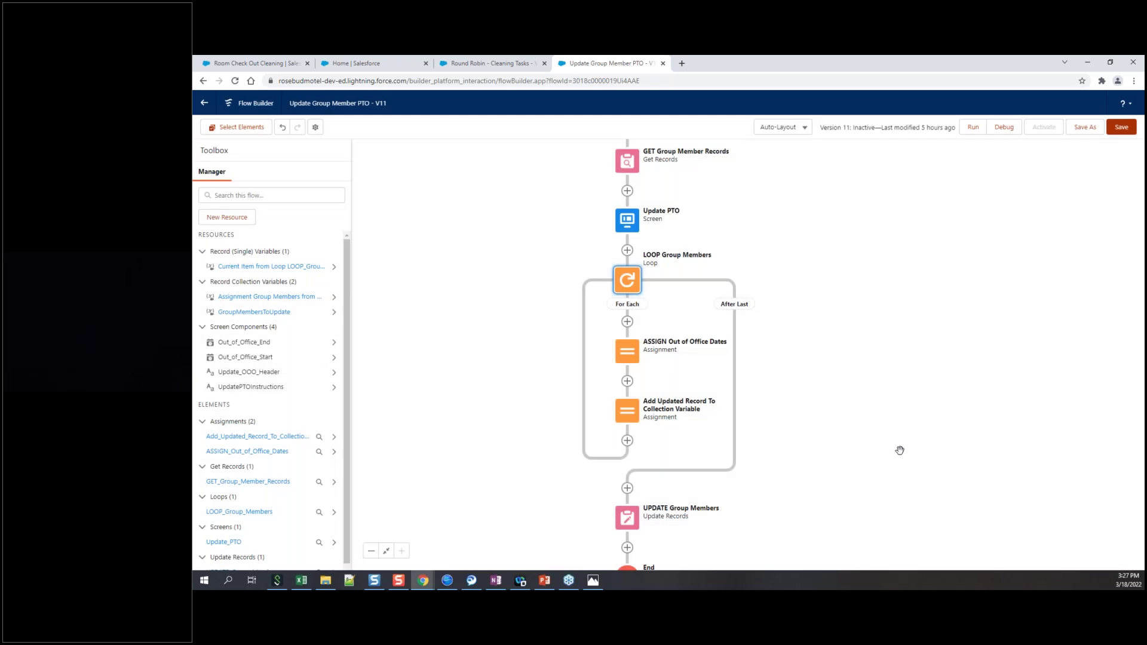
# Step: Examine the variables, operators and values set by the ASSIGN Out of Office Dates assignment
pyautogui.moveTo(900, 451); pyautogui.dragTo(889, 383)
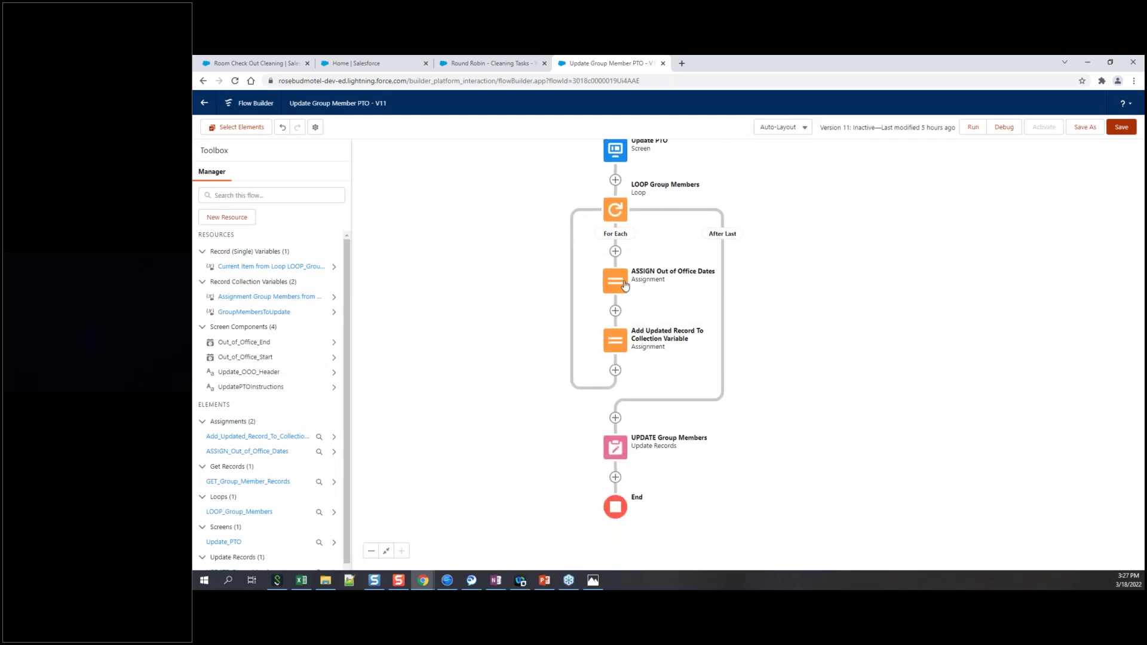
pyautogui.click(625, 286)
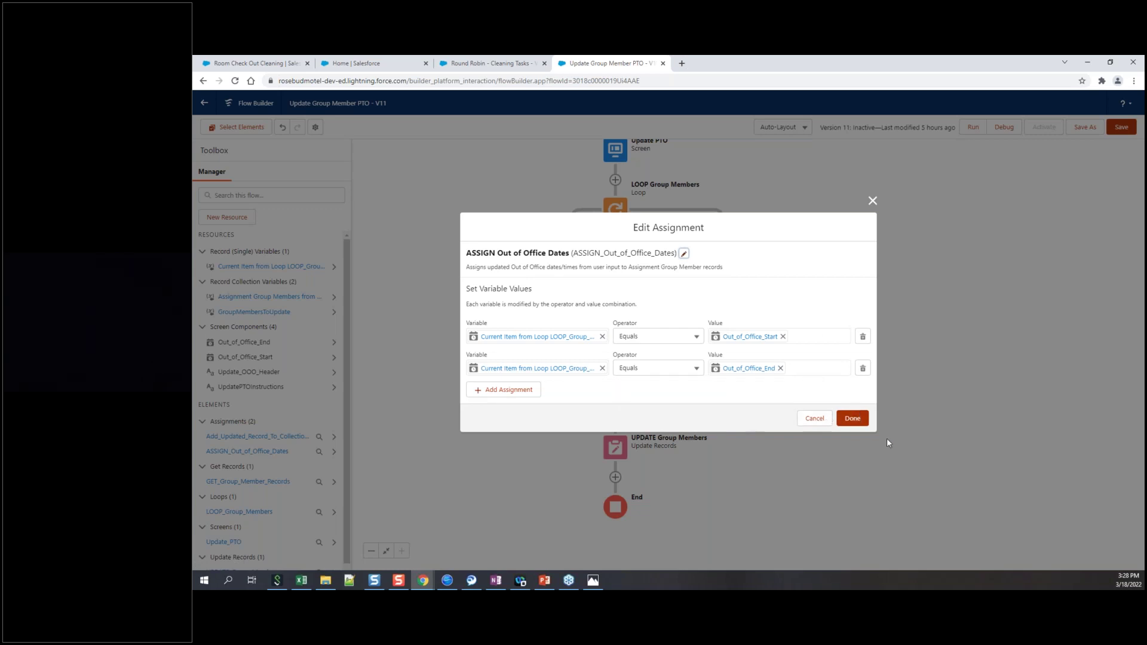
pyautogui.click(858, 423)
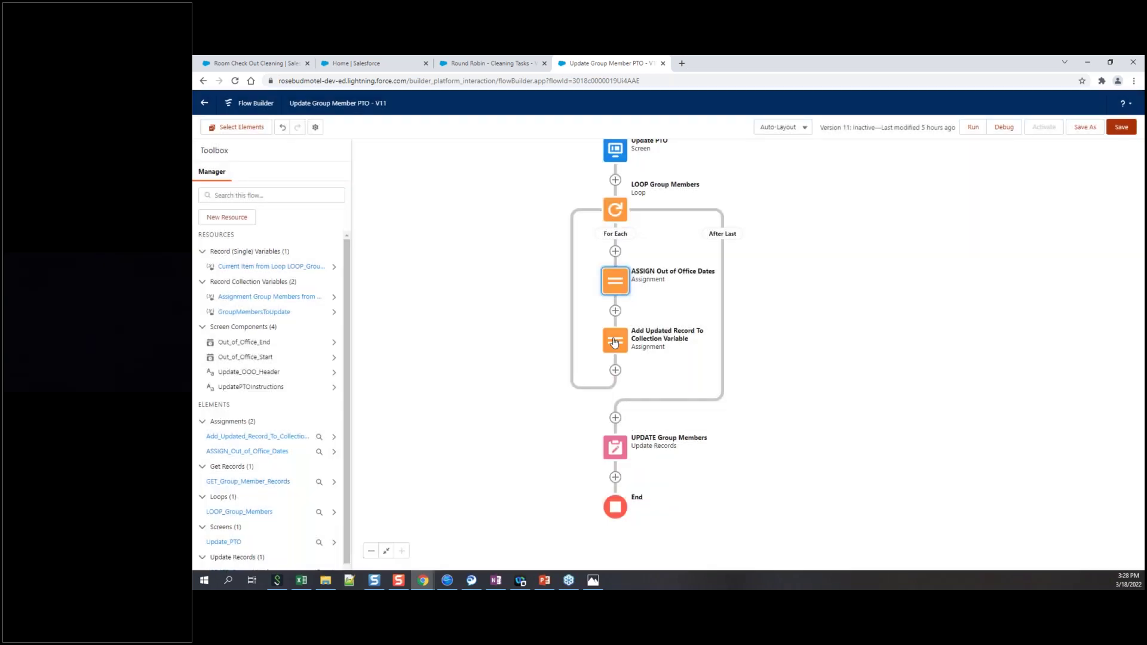
# Step: Check how the Add Updated Record To Collection Variable assignment fills its collection from the loop item
pyautogui.click(614, 342)
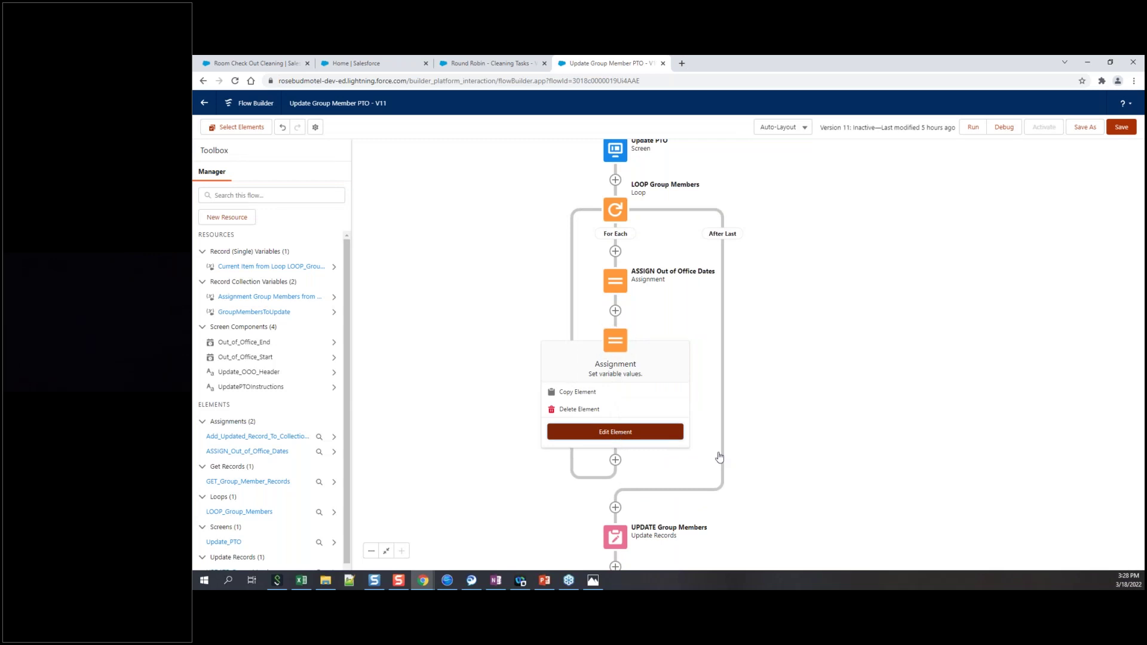
pyautogui.click(652, 432)
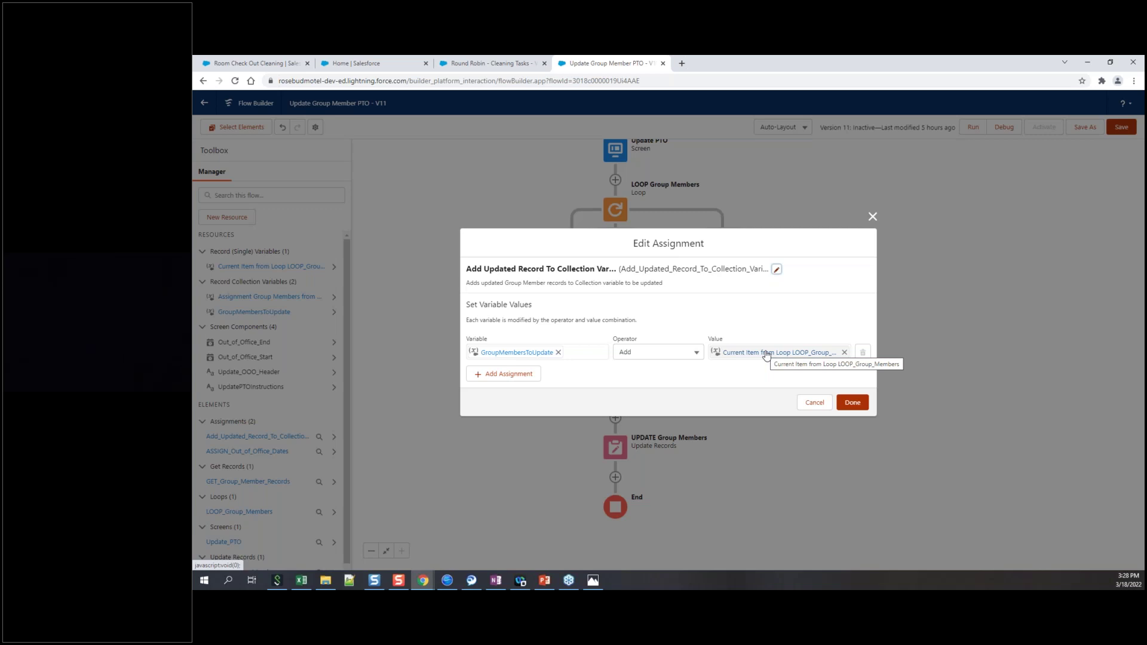
pyautogui.click(853, 402)
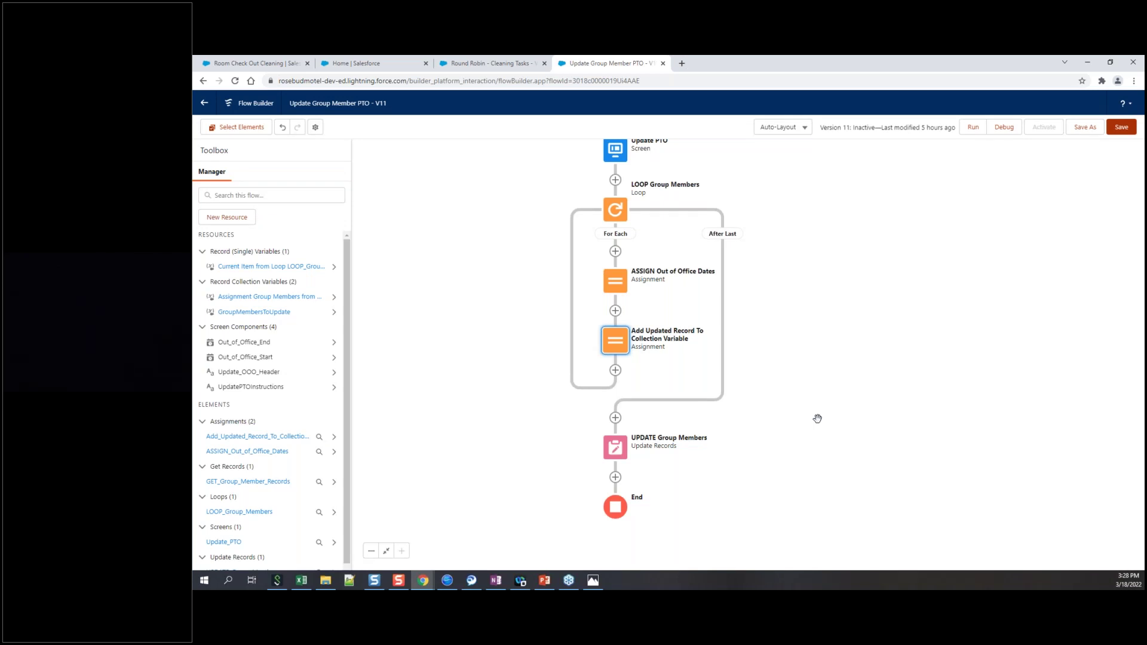
# Step: Inspect the record-finding method and record collection of the UPDATE Group Members element and return to the flow overview
pyautogui.moveTo(636, 245); pyautogui.dragTo(644, 212)
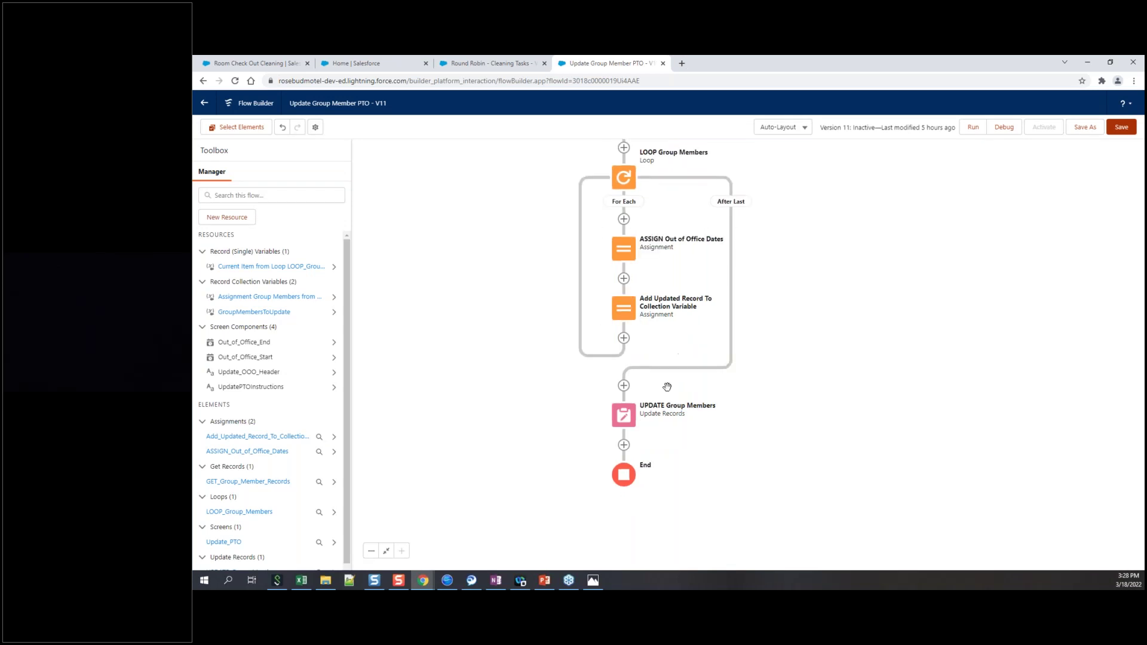
pyautogui.click(624, 414)
pyautogui.click(631, 525)
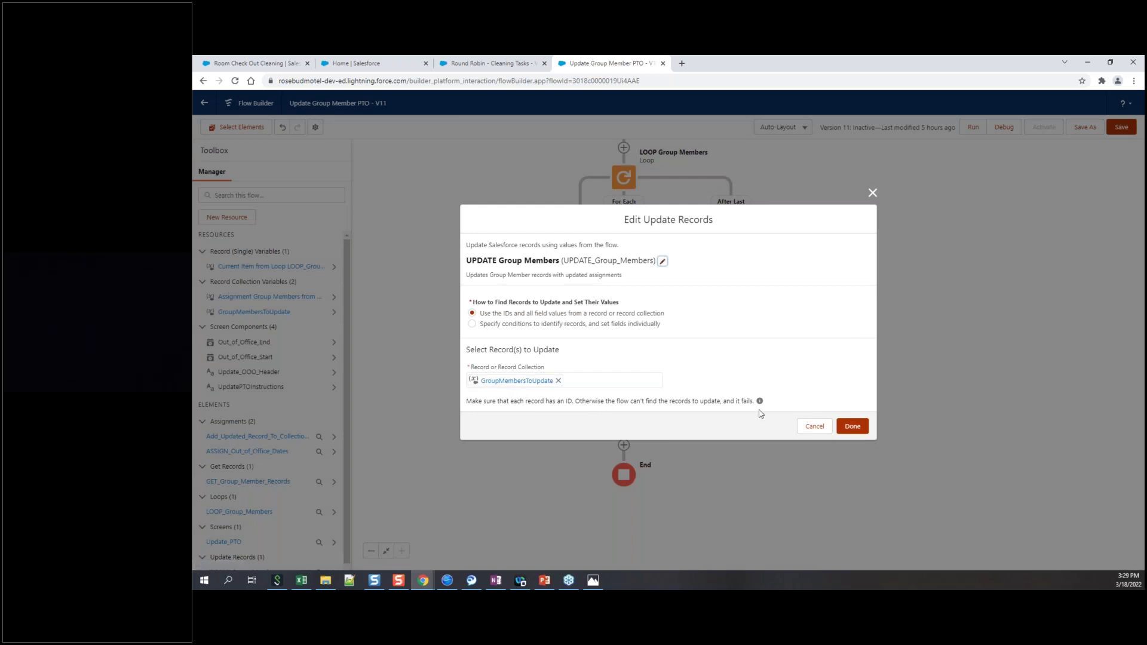
pyautogui.click(845, 432)
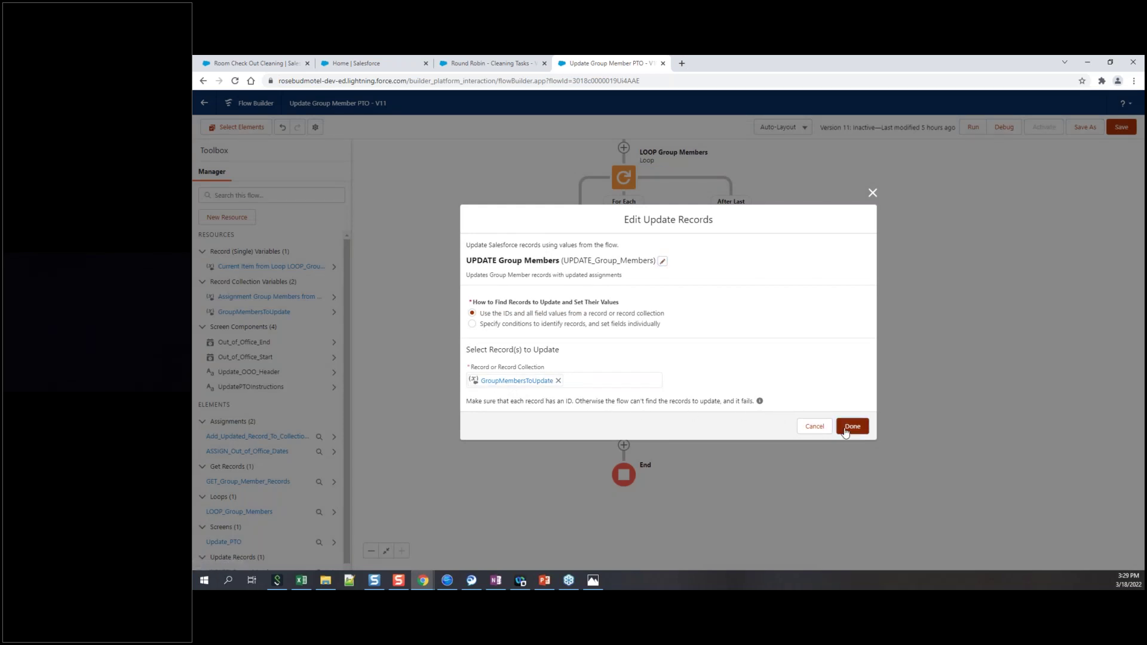
pyautogui.scroll(3, 800, 311)
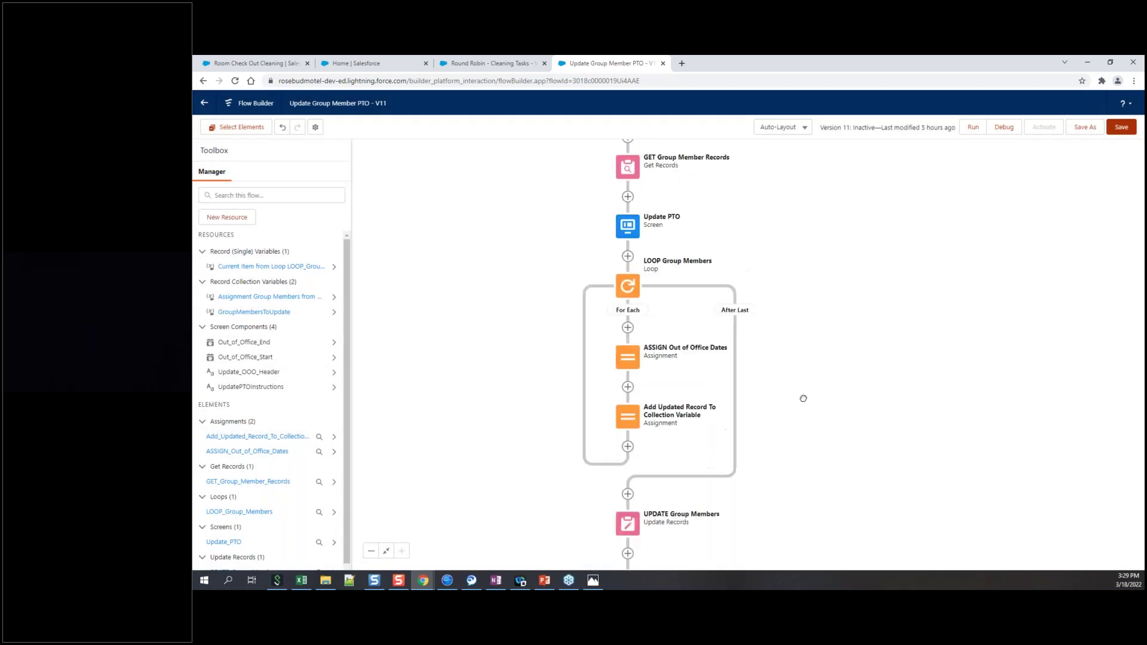
pyautogui.moveTo(809, 358)
pyautogui.mouseDown()
pyautogui.moveTo(813, 384)
pyautogui.moveTo(821, 344)
pyautogui.mouseUp()
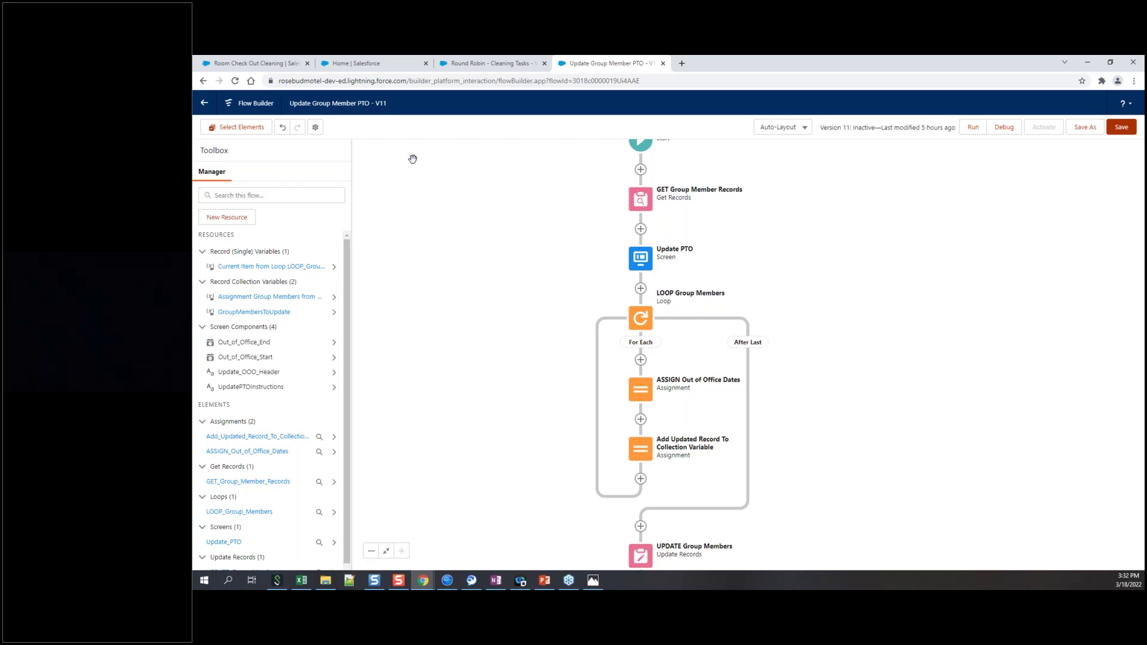
# Step: Switch to the Room Check Out Cleaning group, check member AGM-0001 and its linked user record, and close both records
pyautogui.click(274, 67)
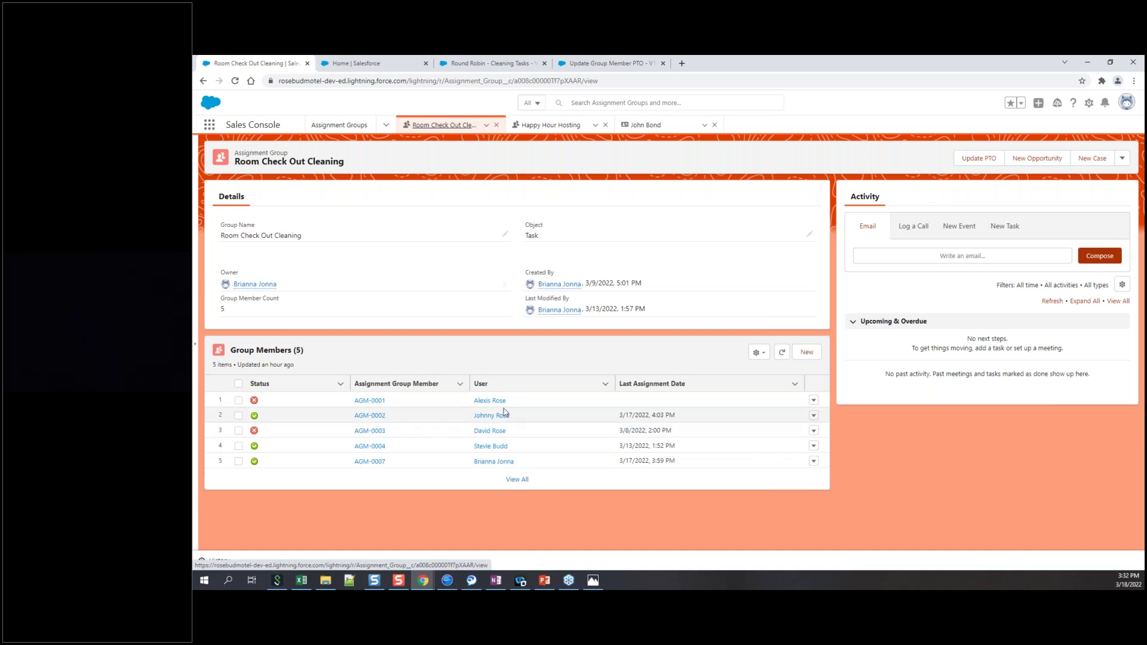
pyautogui.click(374, 406)
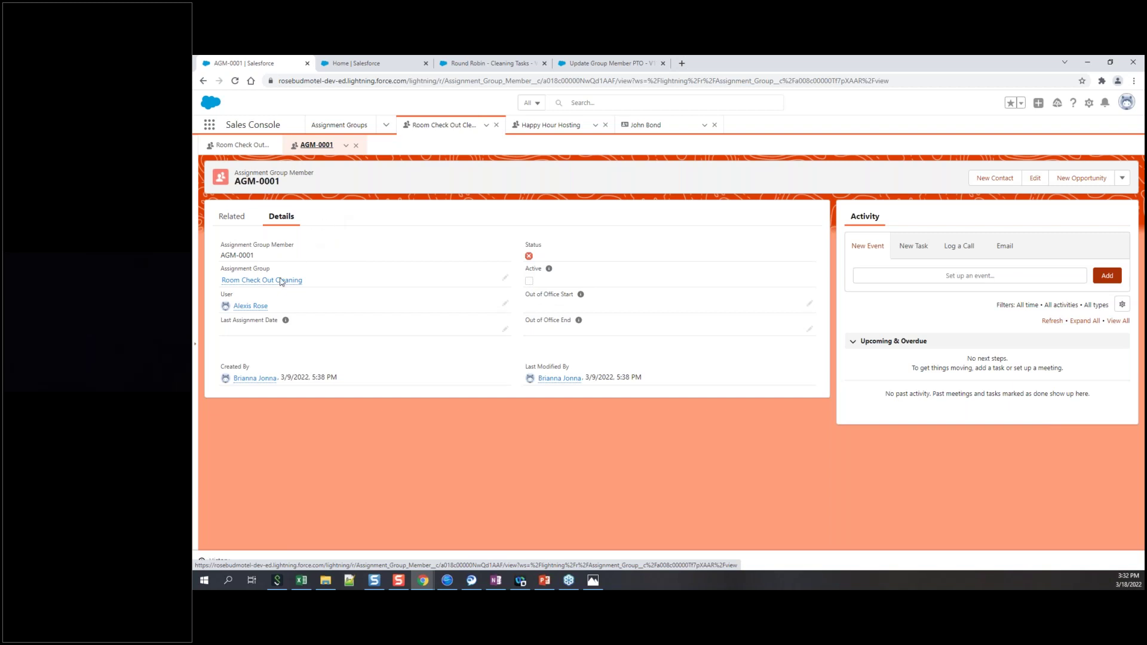
pyautogui.click(250, 306)
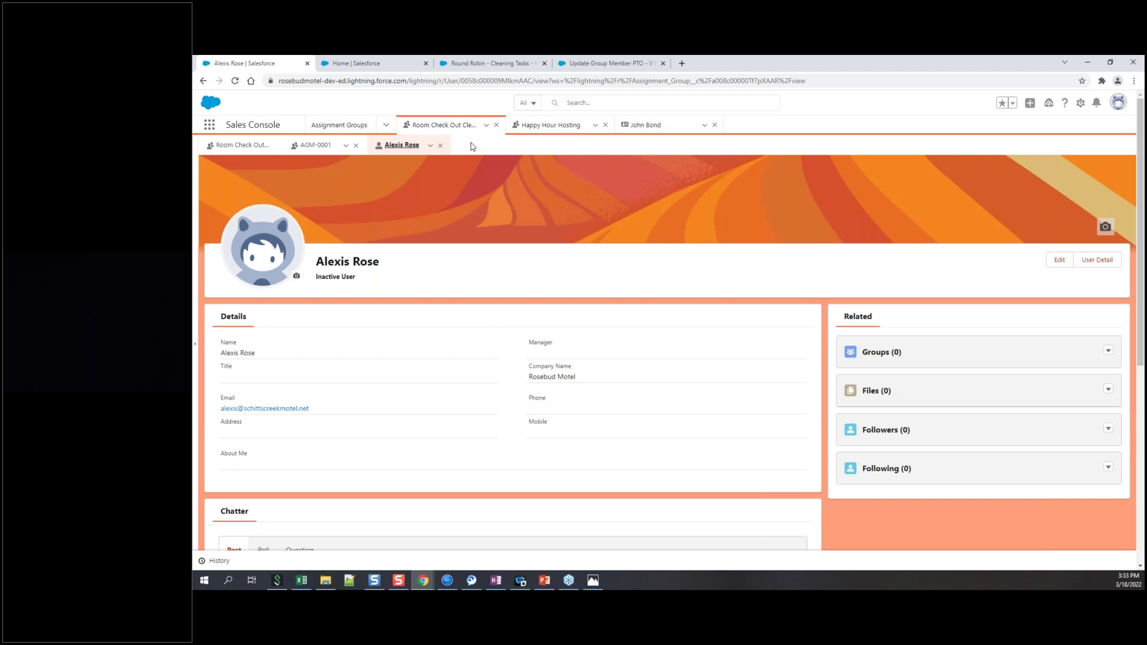
pyautogui.click(441, 149)
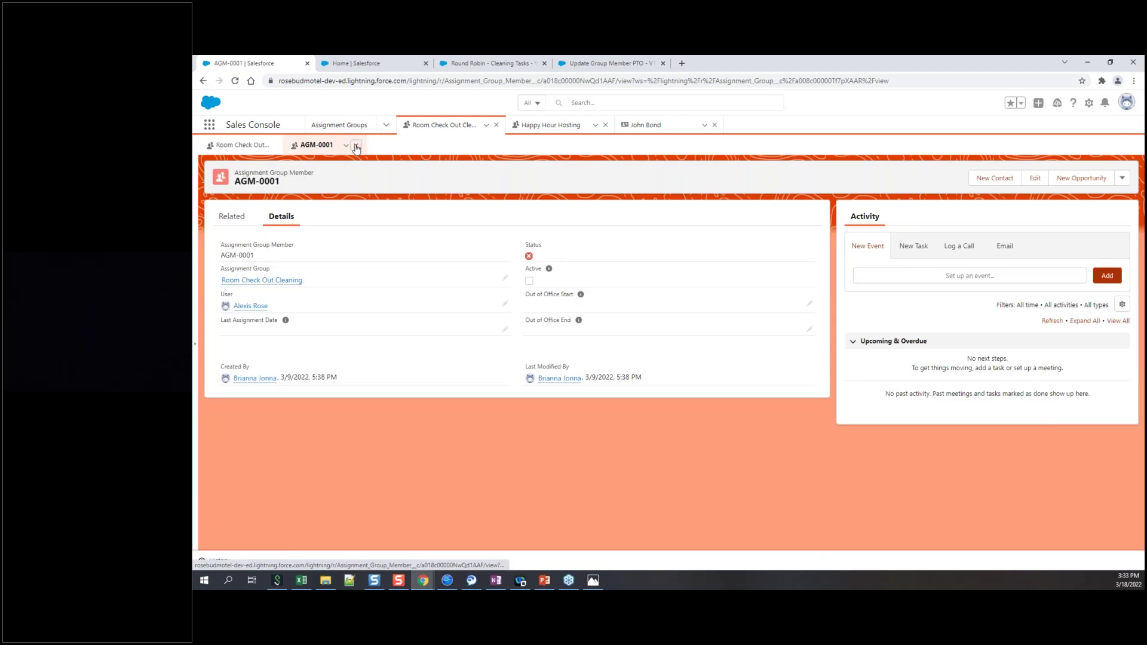
pyautogui.click(357, 145)
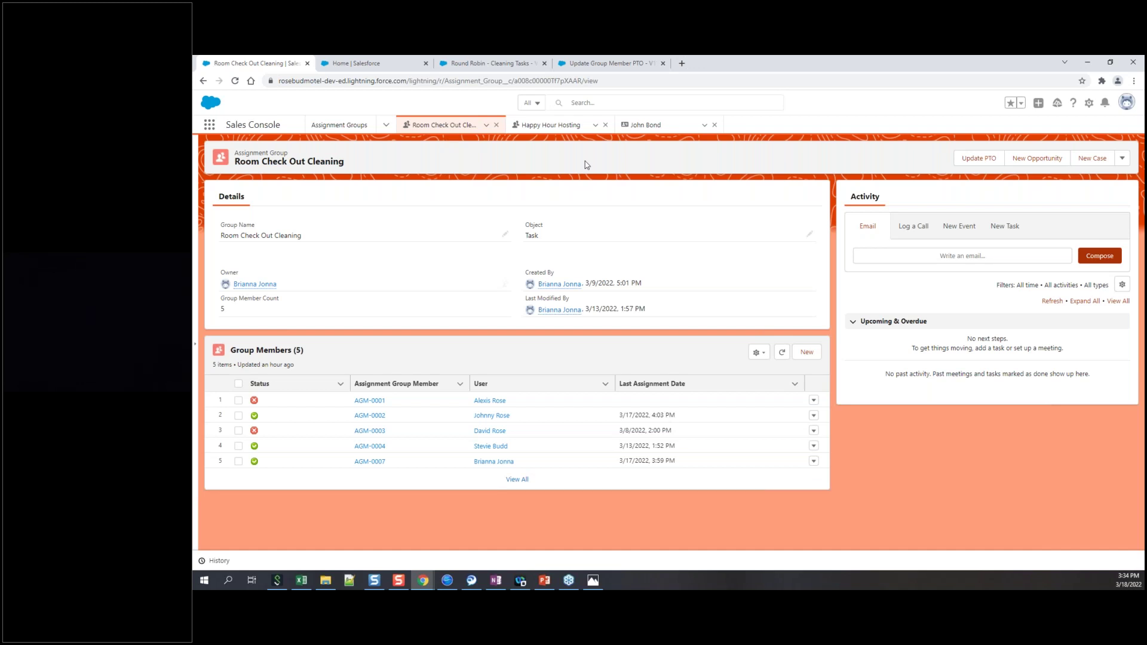
# Step: View the list of assignment groups, reopen Room Check Out Cleaning and check the status and out-of-office dates of member AGM-0003
pyautogui.click(339, 125)
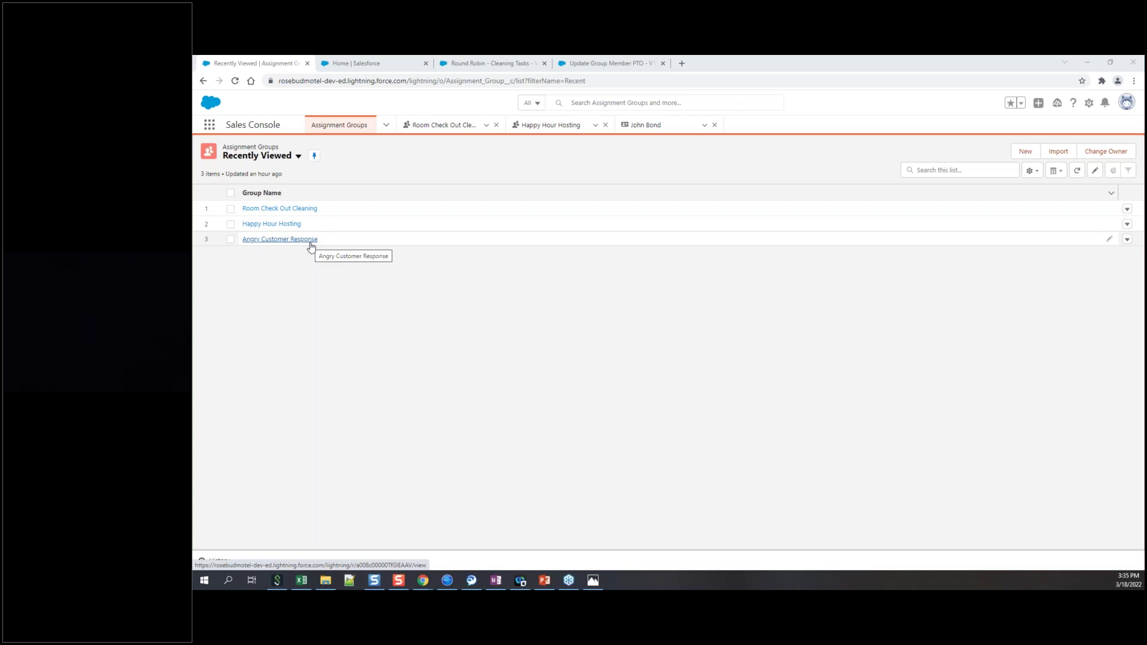
pyautogui.click(310, 210)
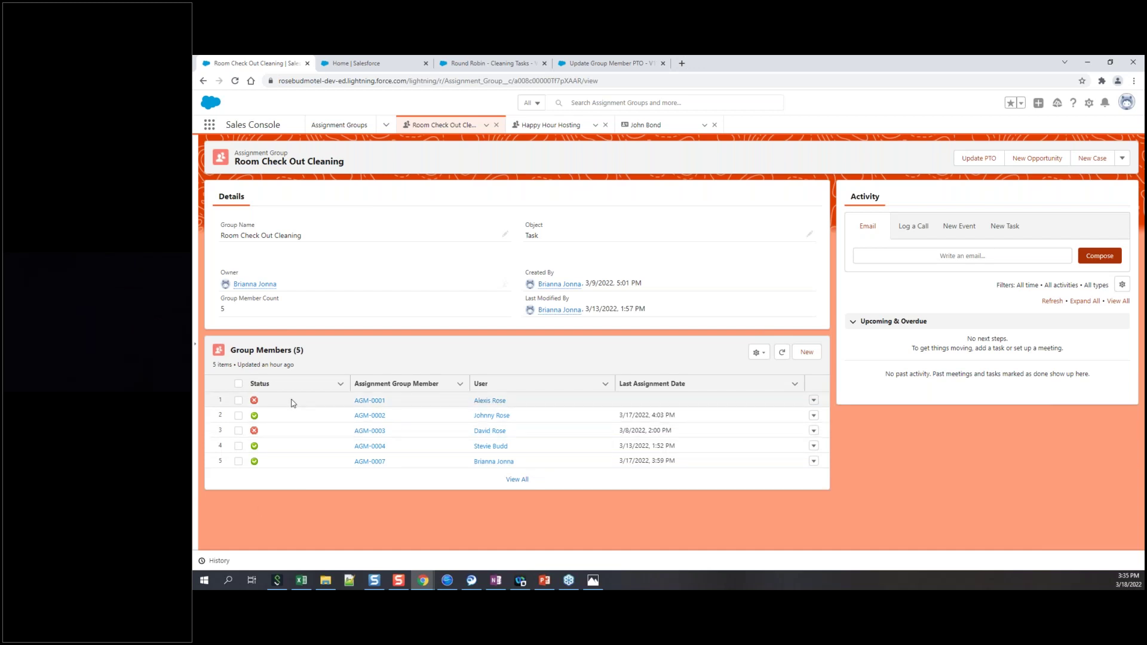
pyautogui.click(370, 432)
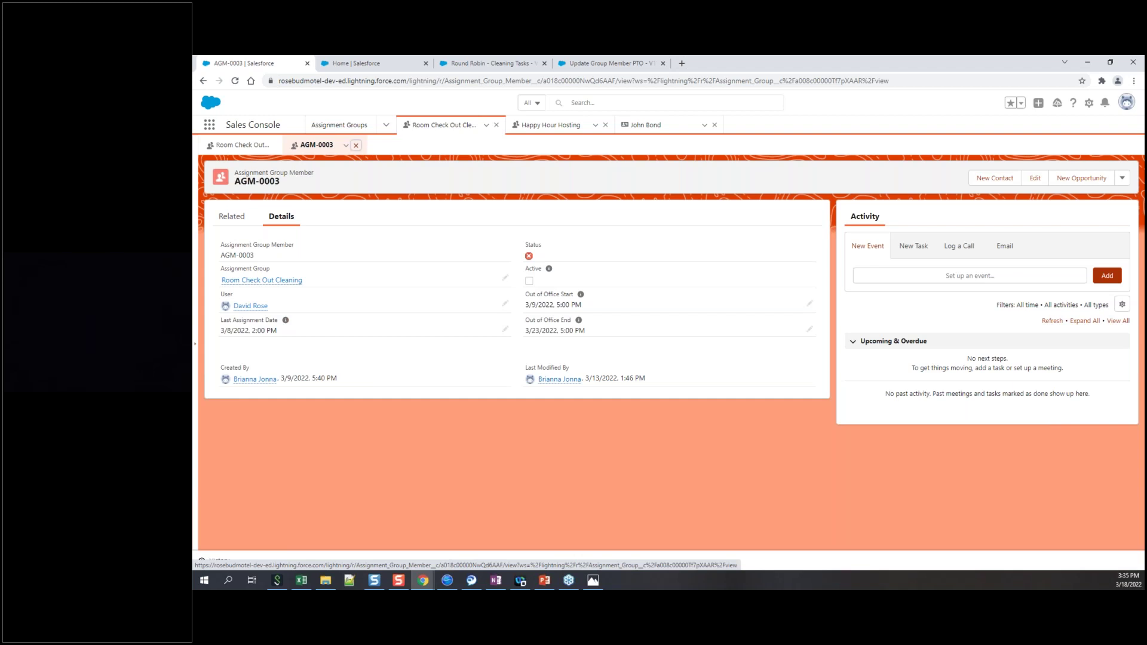
pyautogui.click(357, 145)
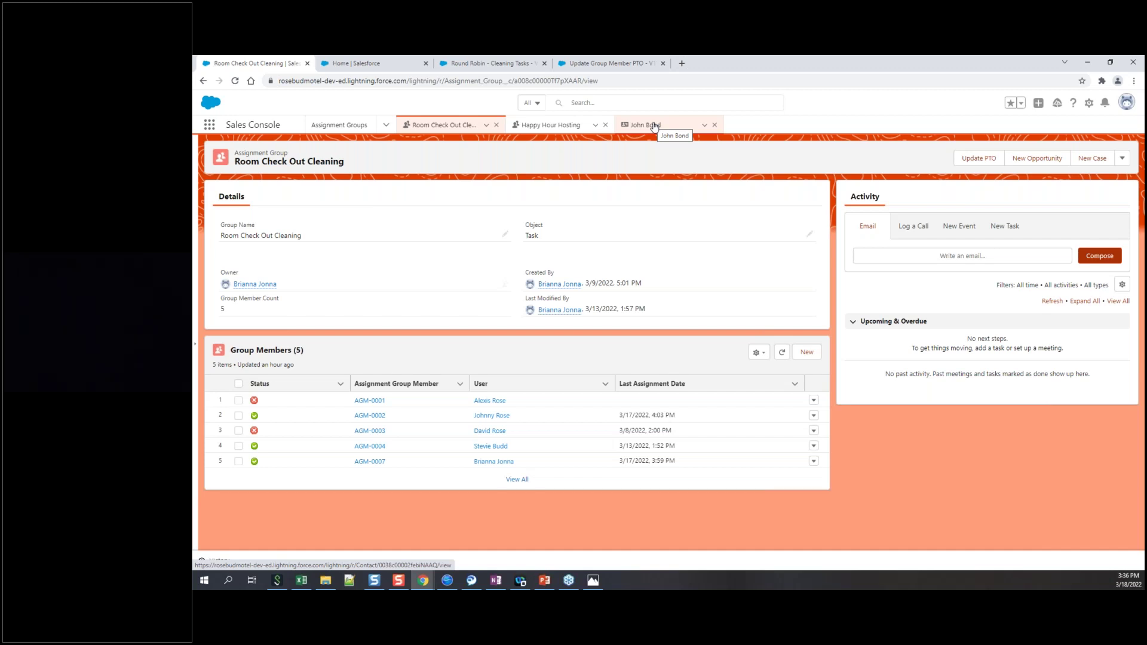
# Step: Start a new task on the open contact record with the subject "Checking Out of Room 5"
pyautogui.click(655, 127)
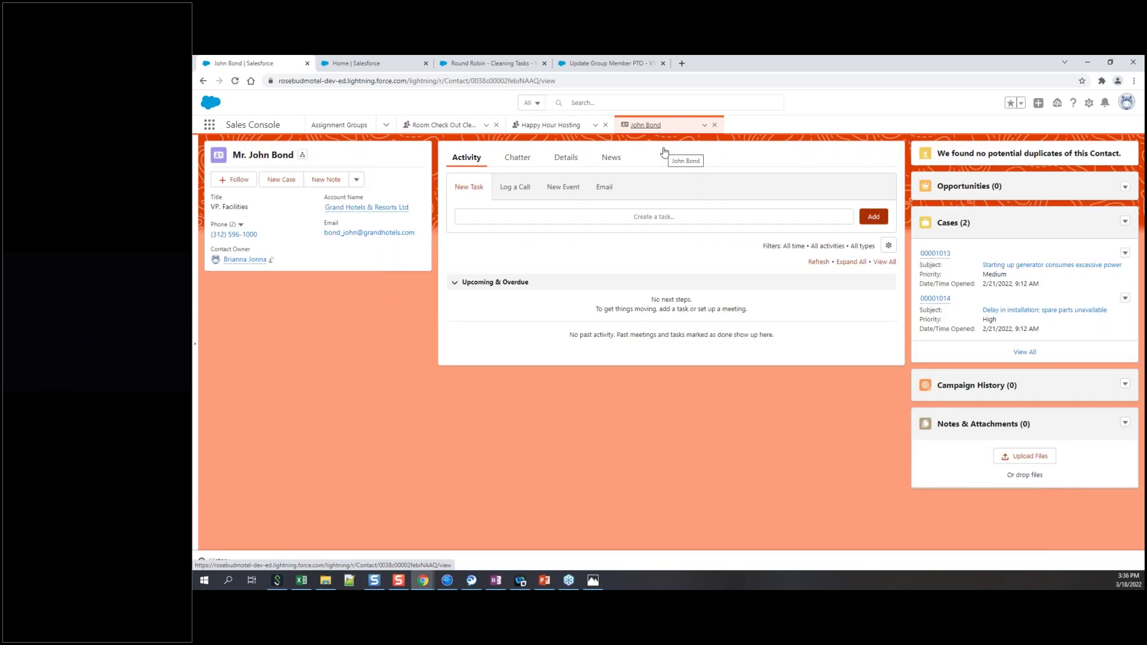
pyautogui.click(528, 218)
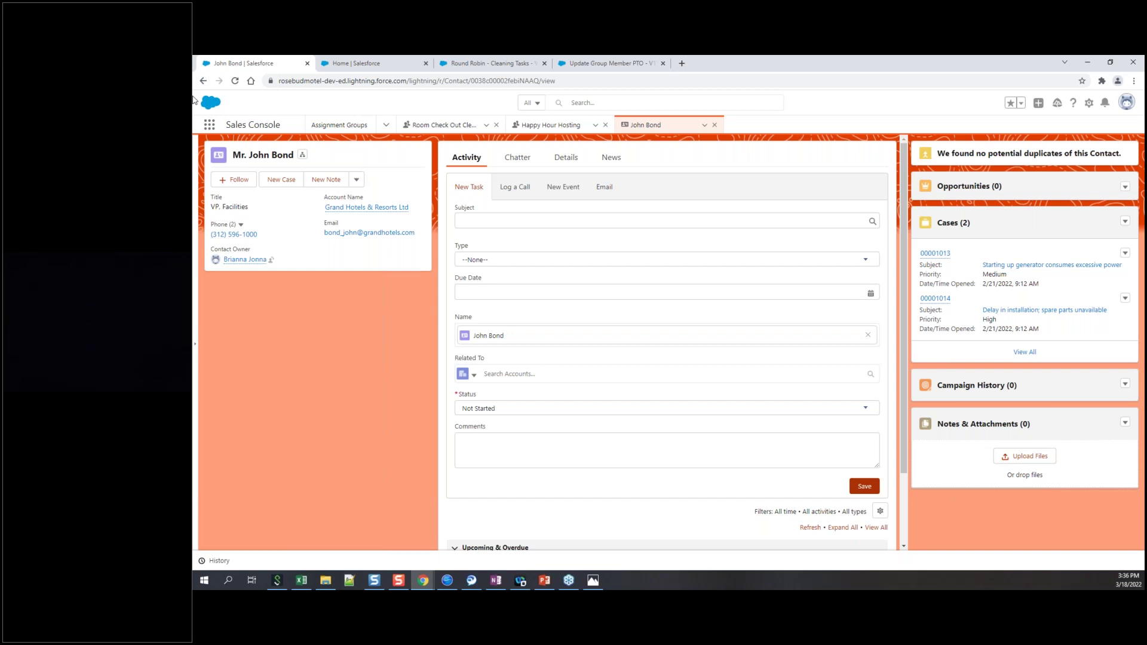
pyautogui.click(538, 220)
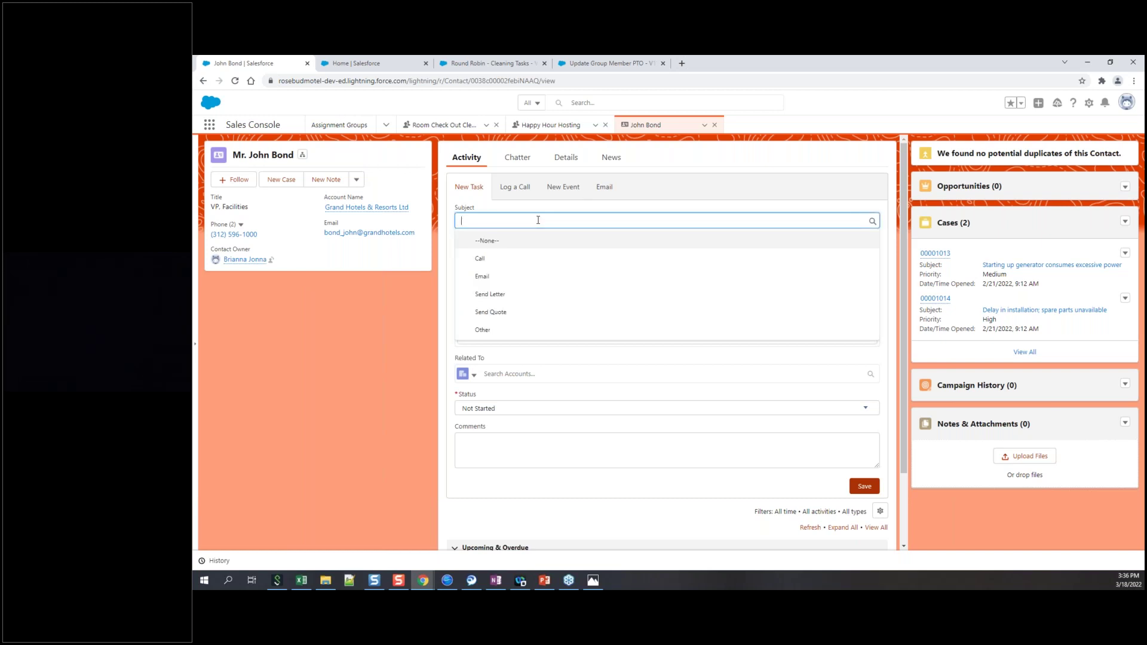
pyautogui.write('Checking ')
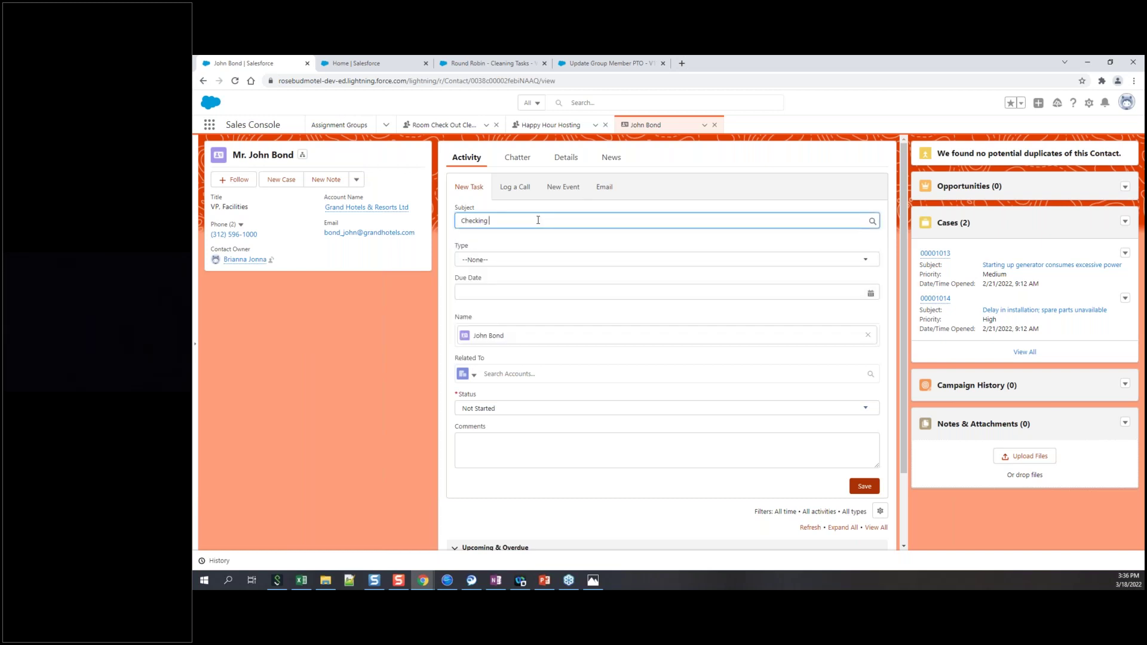
pyautogui.write('Out of Room 5')
# Step: Set the task type to Room Check Out Cleaning and the due date to 3/19/2022, and save the task
pyautogui.click(591, 266)
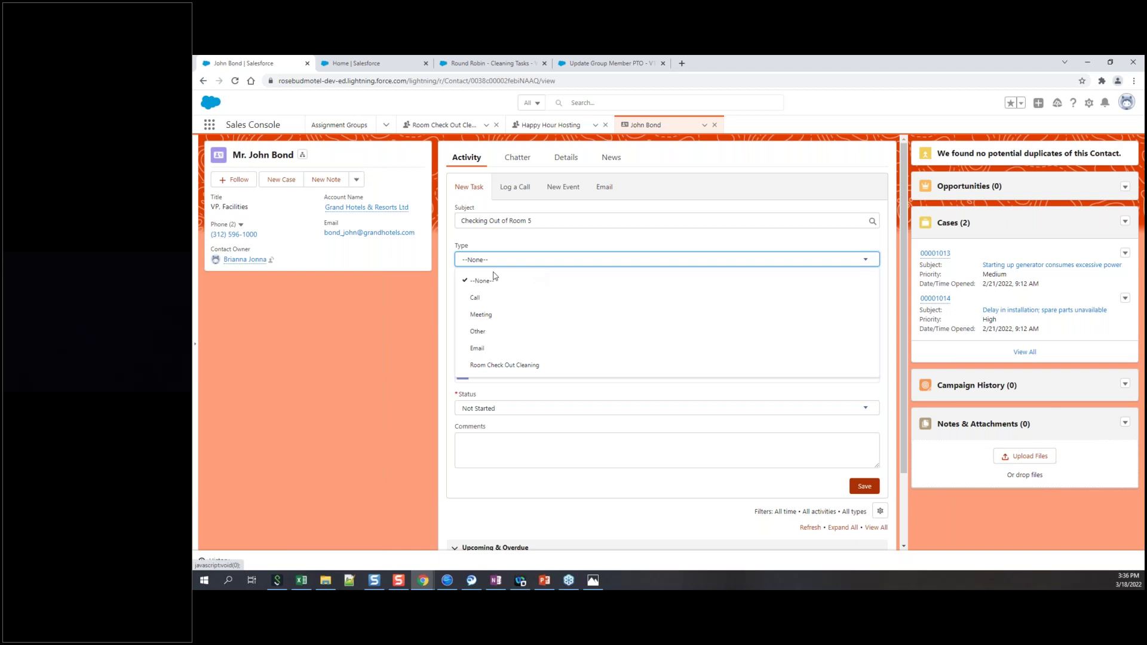
pyautogui.press('Return')
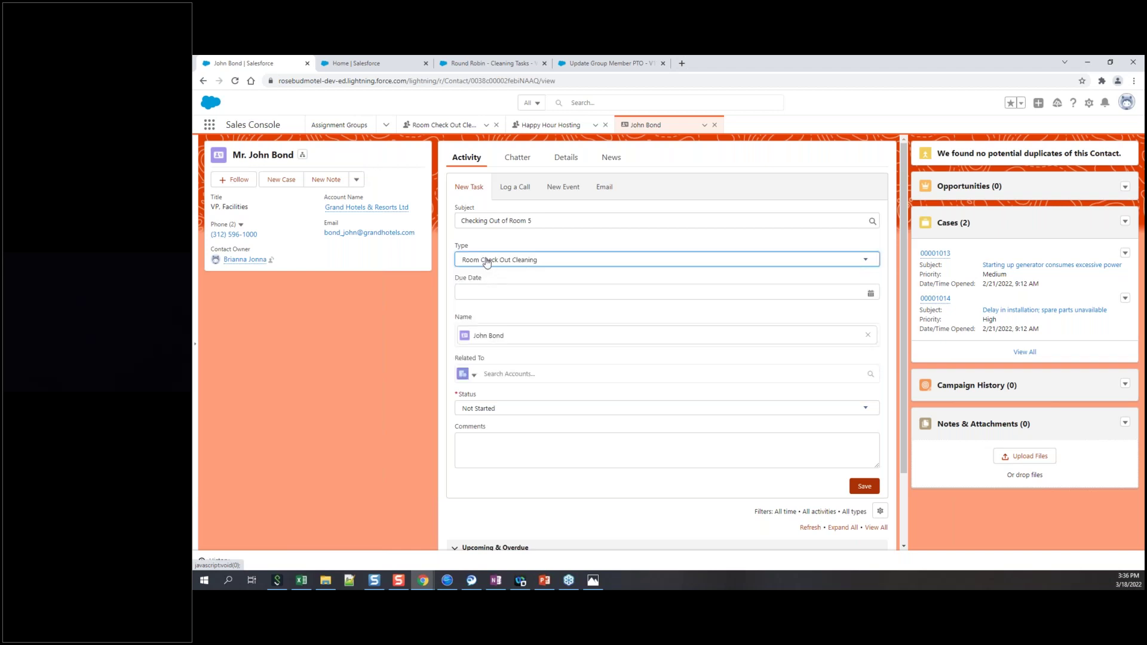
pyautogui.click(496, 291)
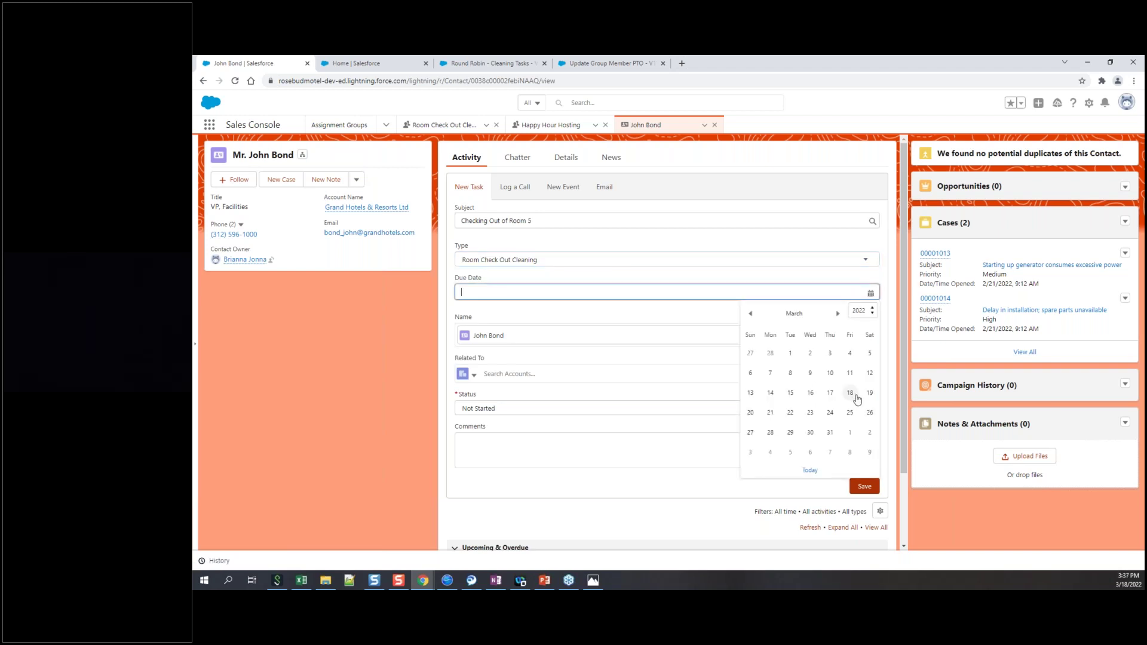
pyautogui.click(870, 394)
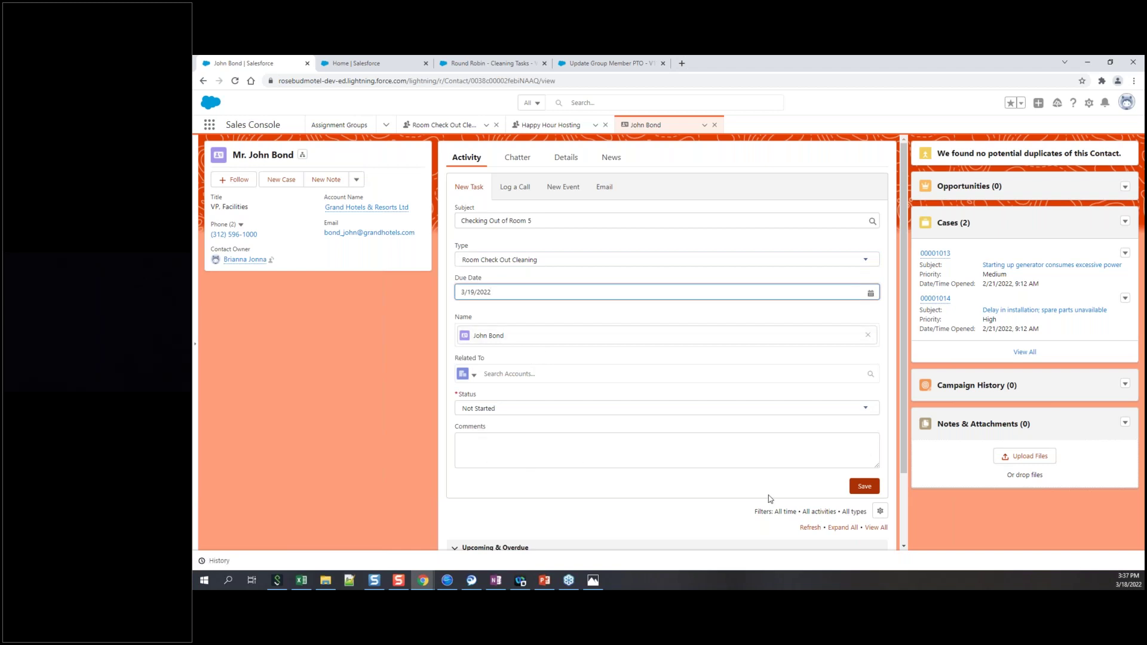
pyautogui.scroll(-2, 729, 432)
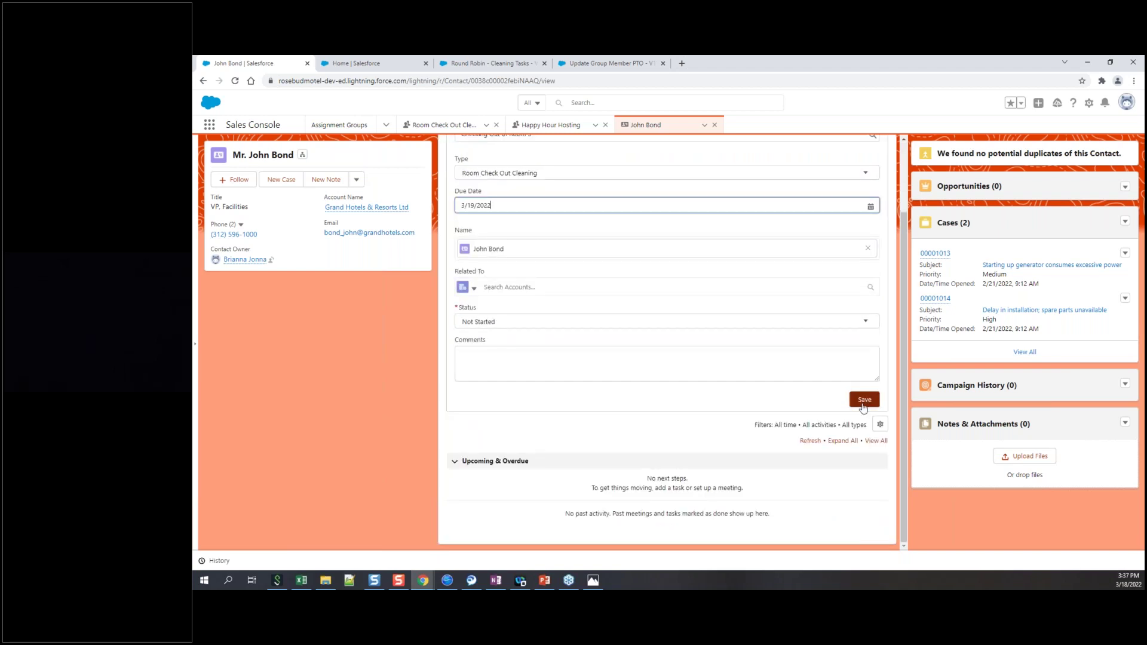
pyautogui.click(864, 401)
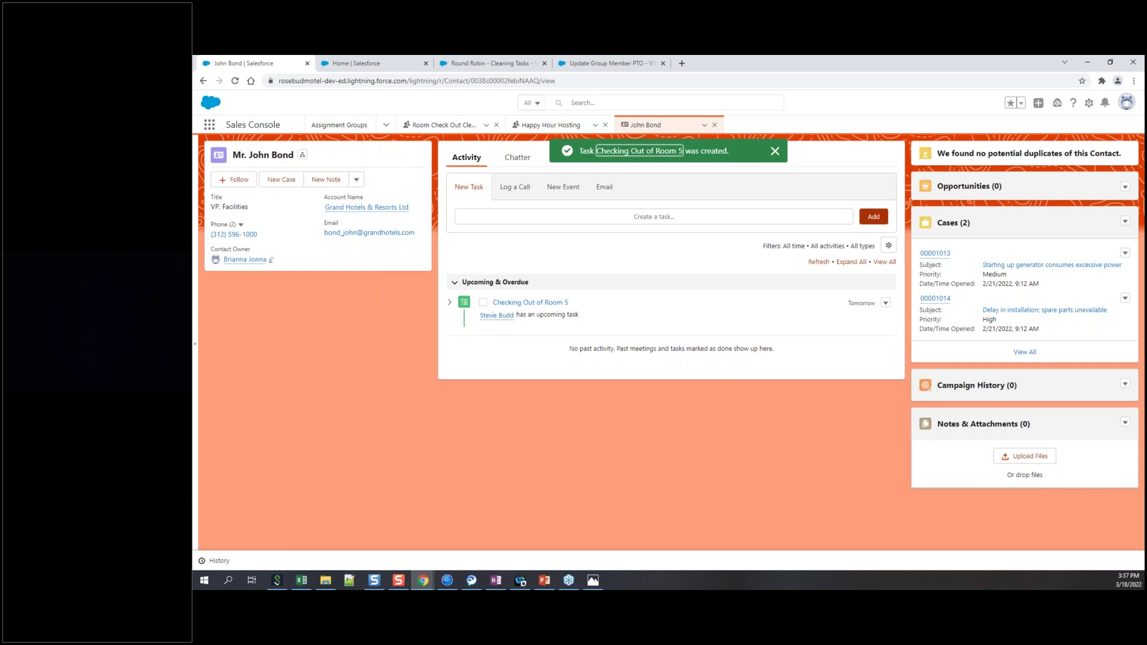
# Step: View the Test Confirmation Email image, and refresh the Room Check Out Cleaning group to check its members' last assignment dates
pyautogui.hotkey('alt', 'Tab')
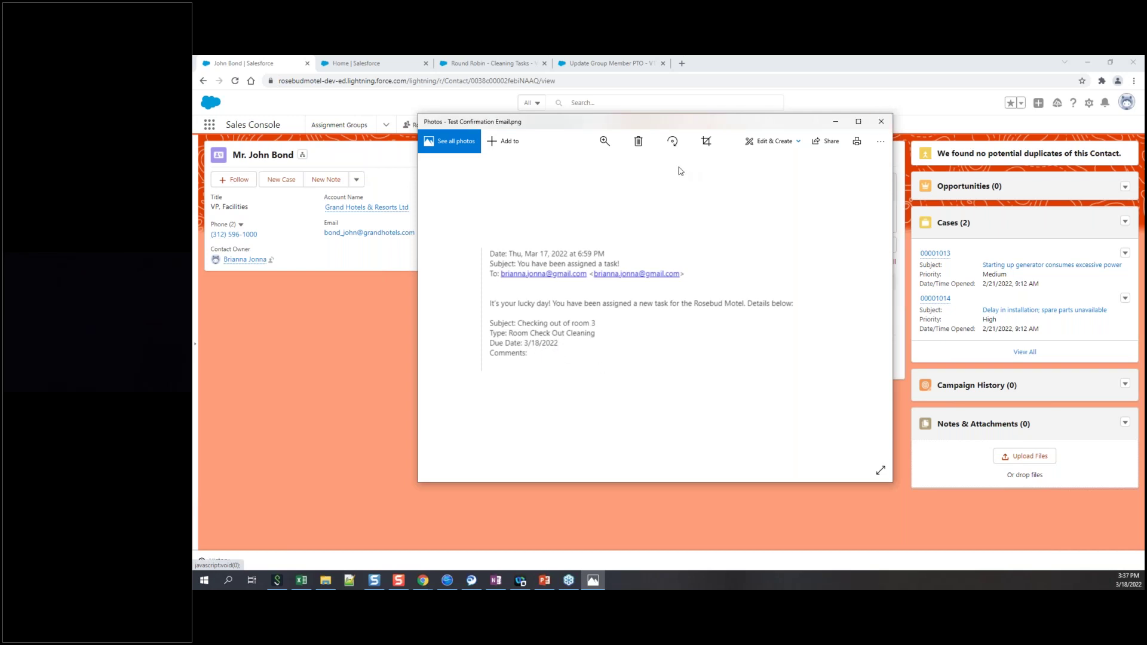
pyautogui.click(837, 125)
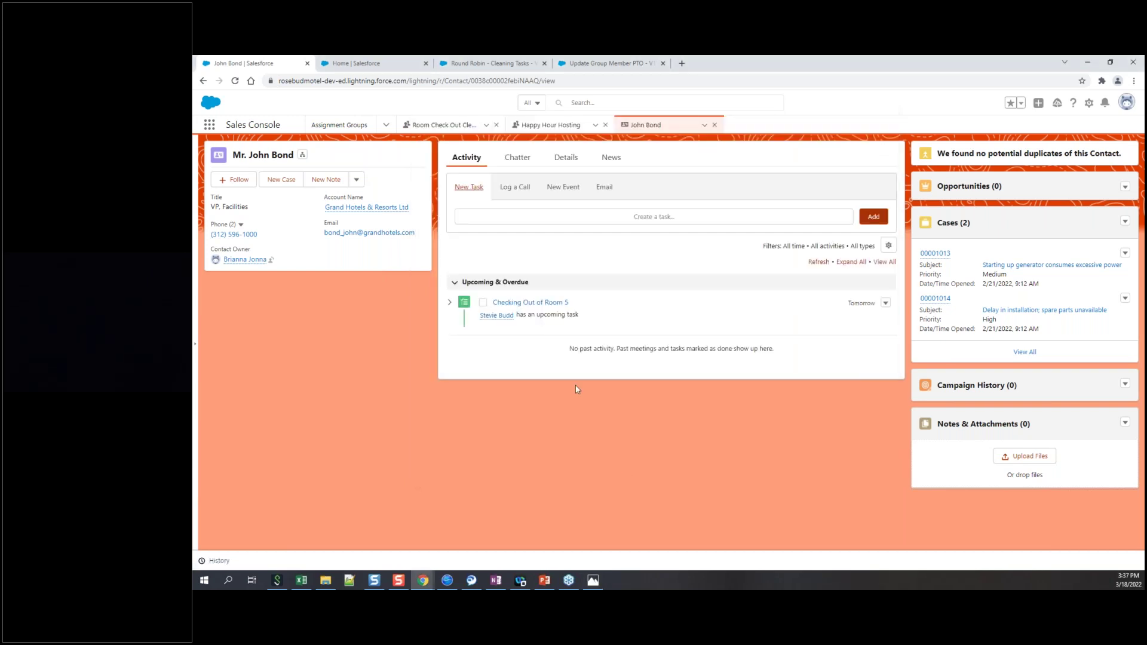
pyautogui.click(444, 125)
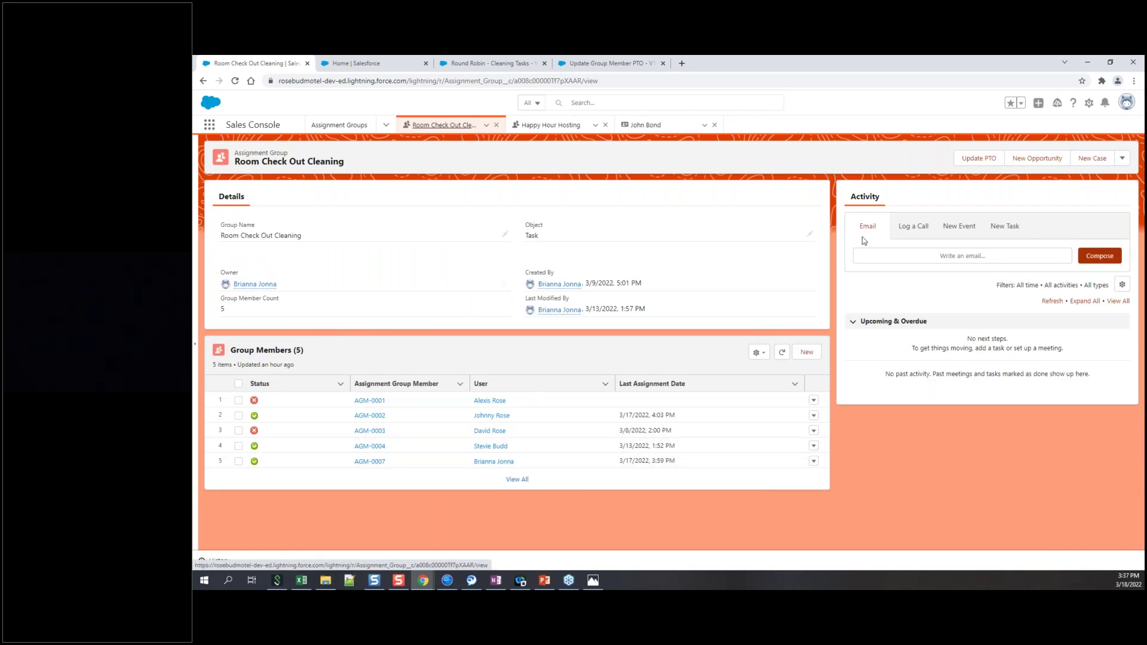
pyautogui.click(487, 125)
pyautogui.click(475, 146)
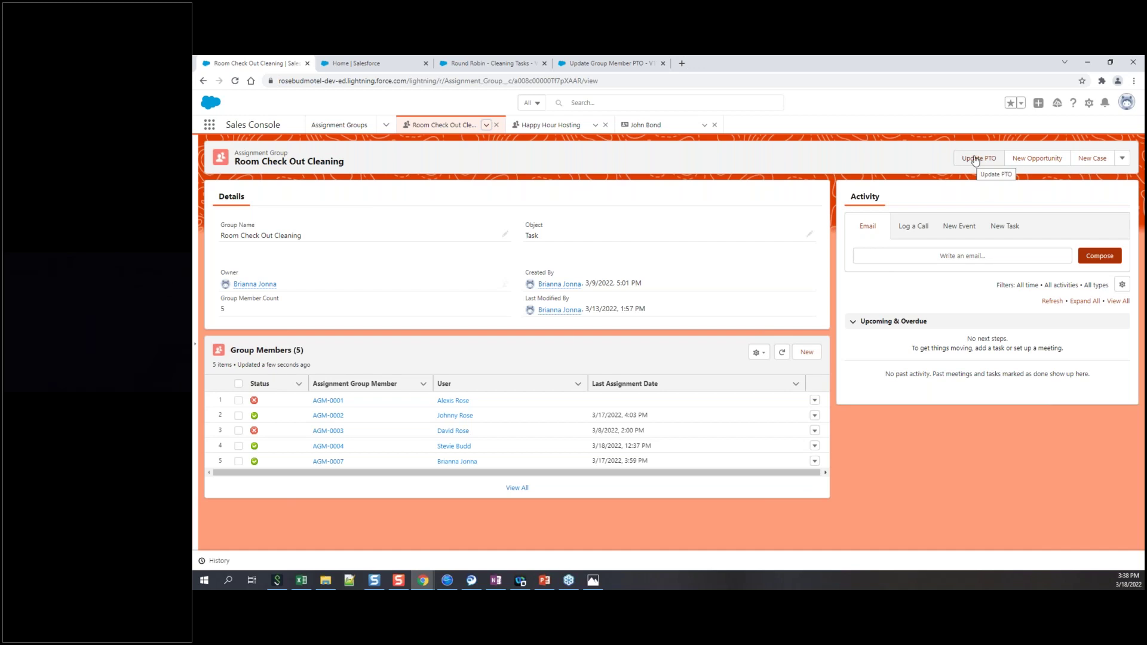
# Step: Open the Home page and set the Out of Office Start in Update Group Member PTO to Mar 23, 2022, 5:00 PM
pyautogui.click(386, 125)
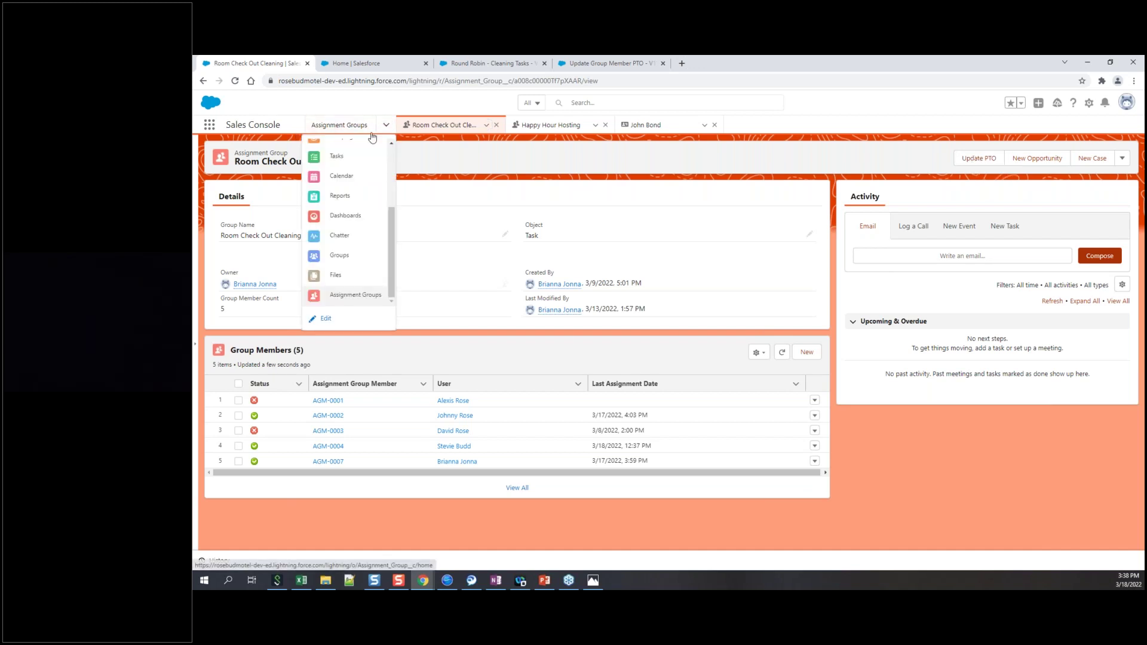
pyautogui.scroll(3, 349, 169)
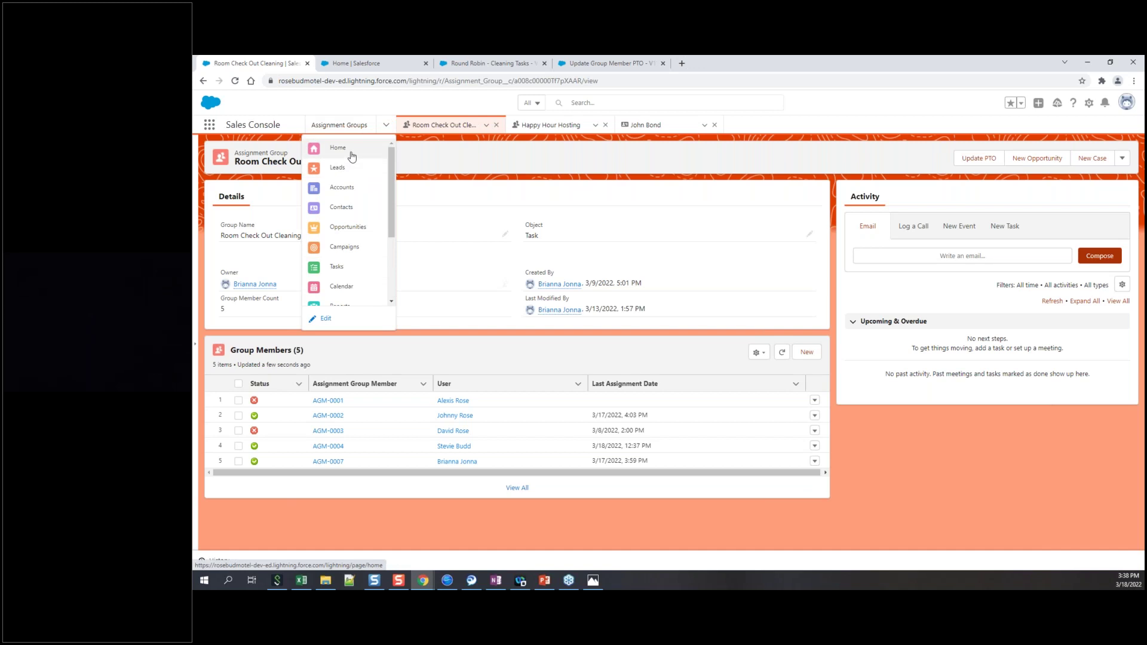
pyautogui.click(512, 277)
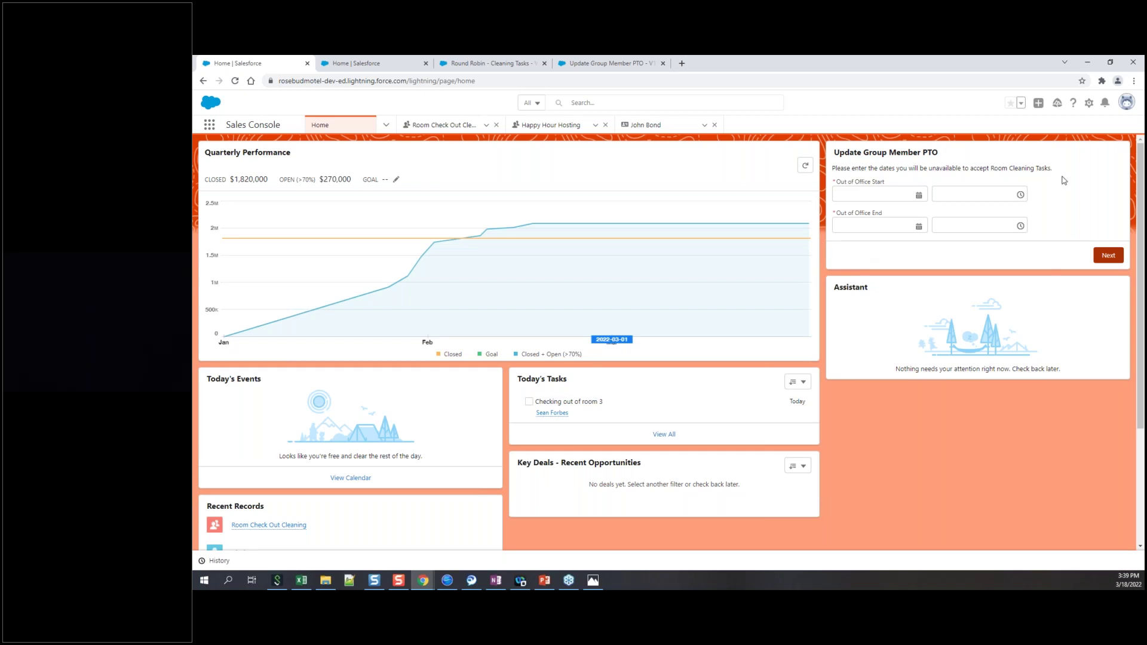
pyautogui.click(899, 196)
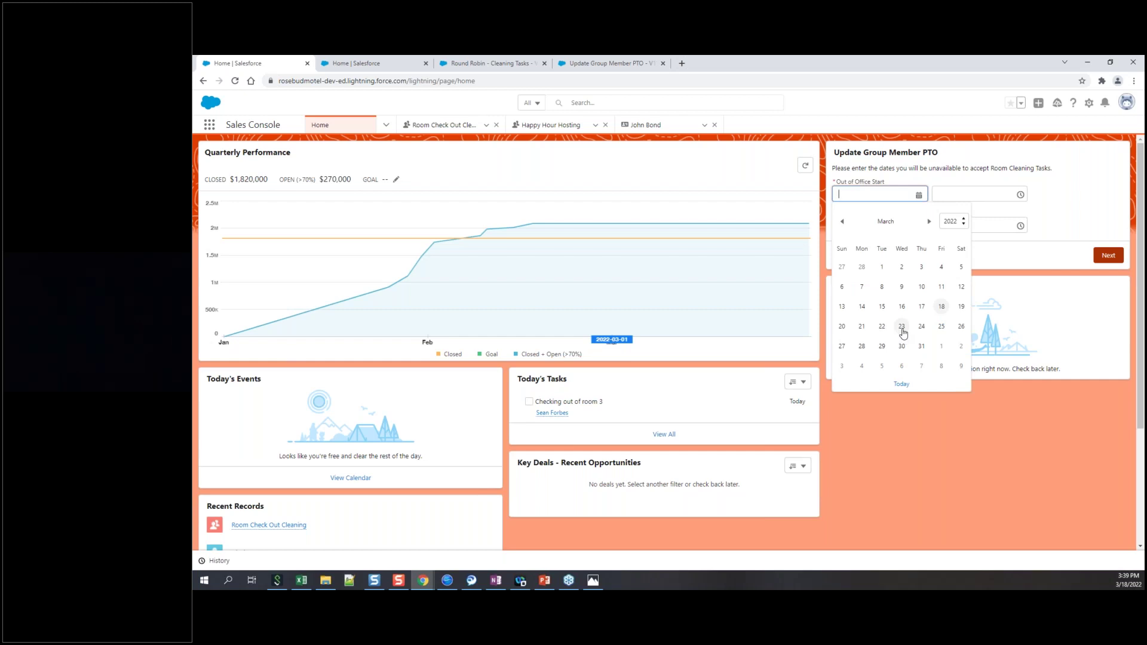
pyautogui.click(901, 327)
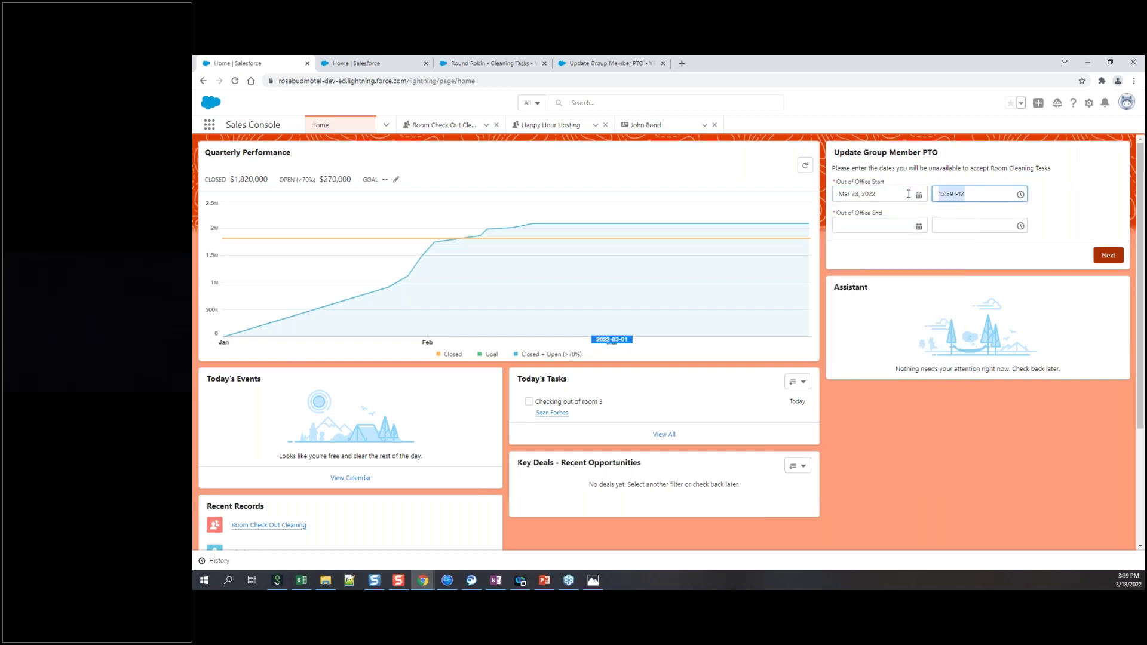
pyautogui.write('5:00 PM')
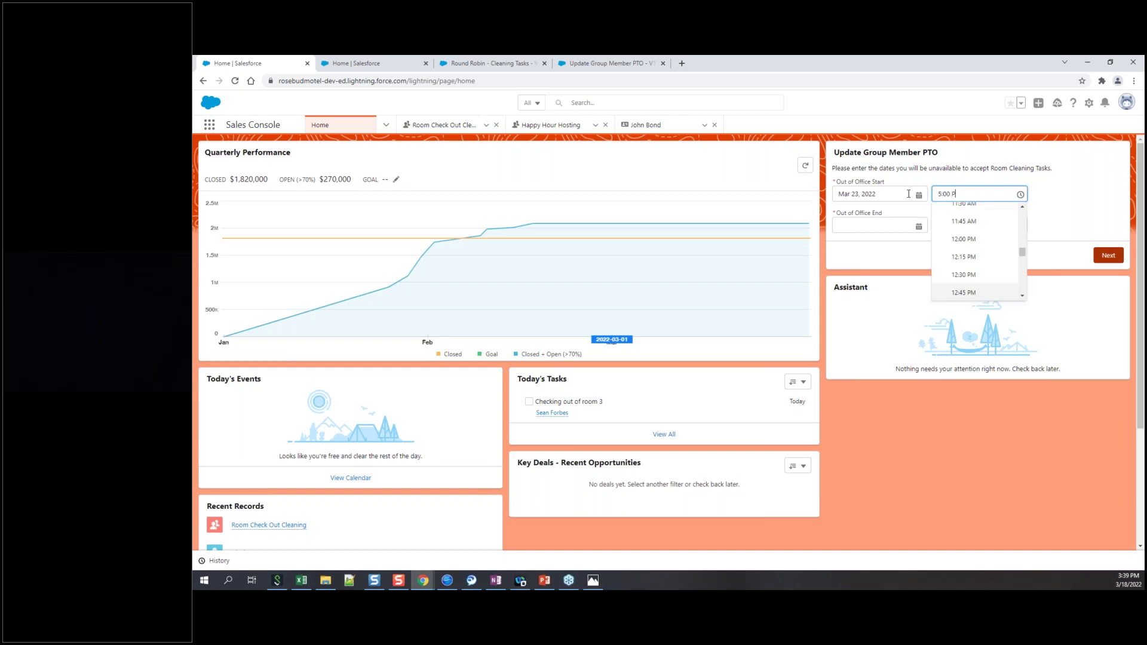
# Step: Set the Out of Office End to Mar 28, 2022, 5:00 PM and submit the PTO update
pyautogui.click(895, 228)
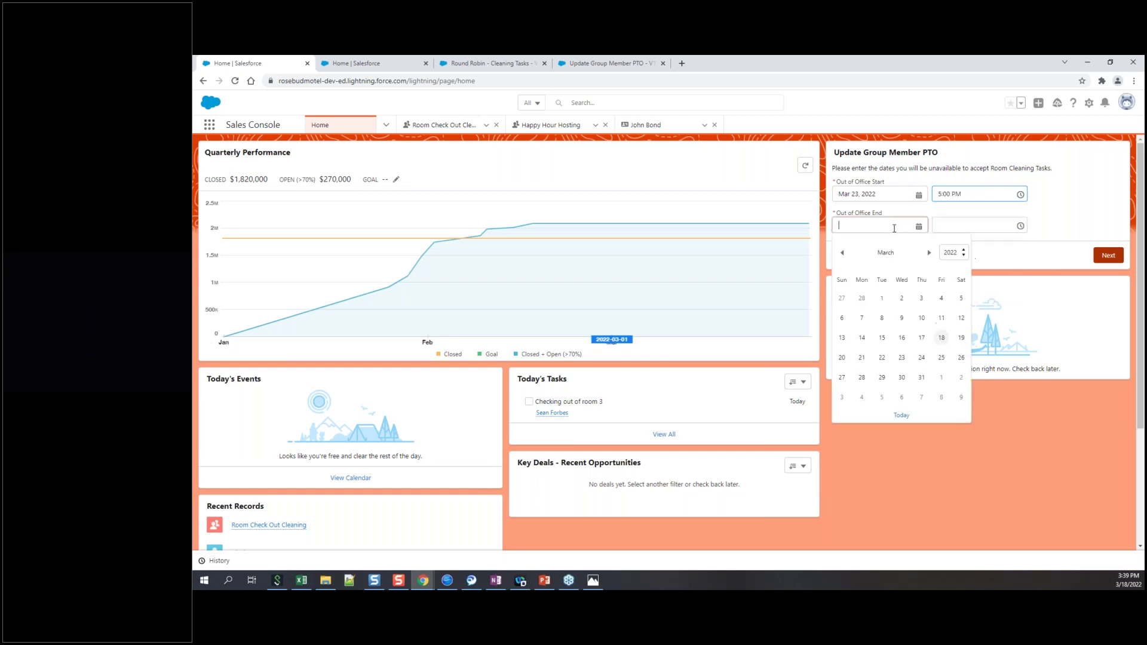
pyautogui.click(862, 377)
pyautogui.press('Tab')
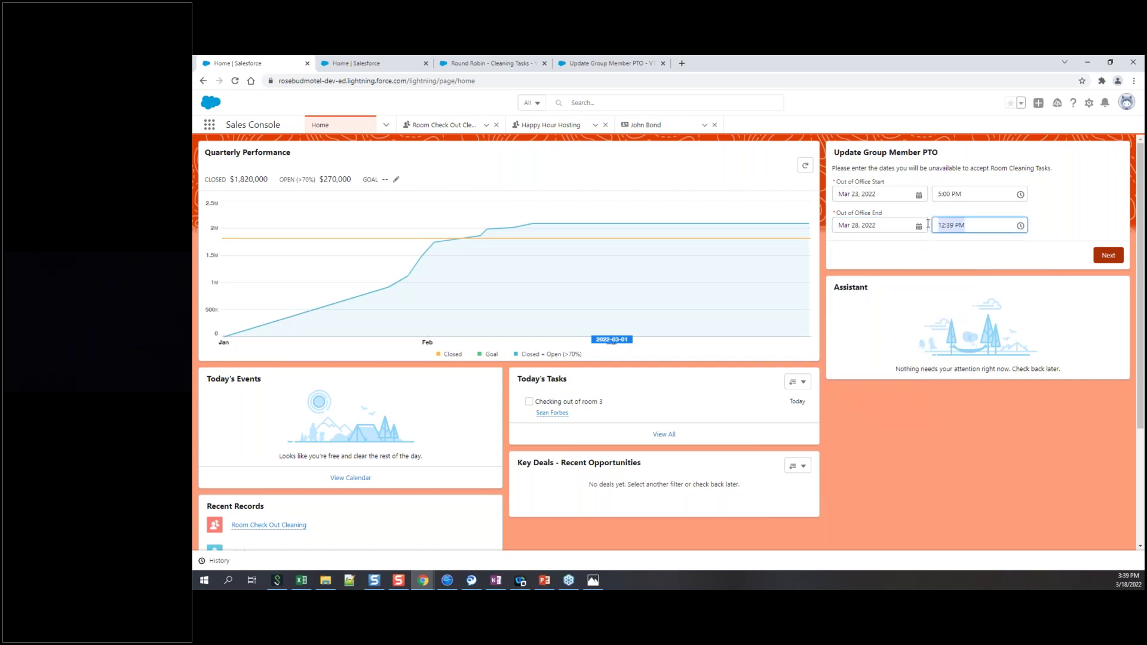
pyautogui.press('BackSpace')
pyautogui.write('5:00')
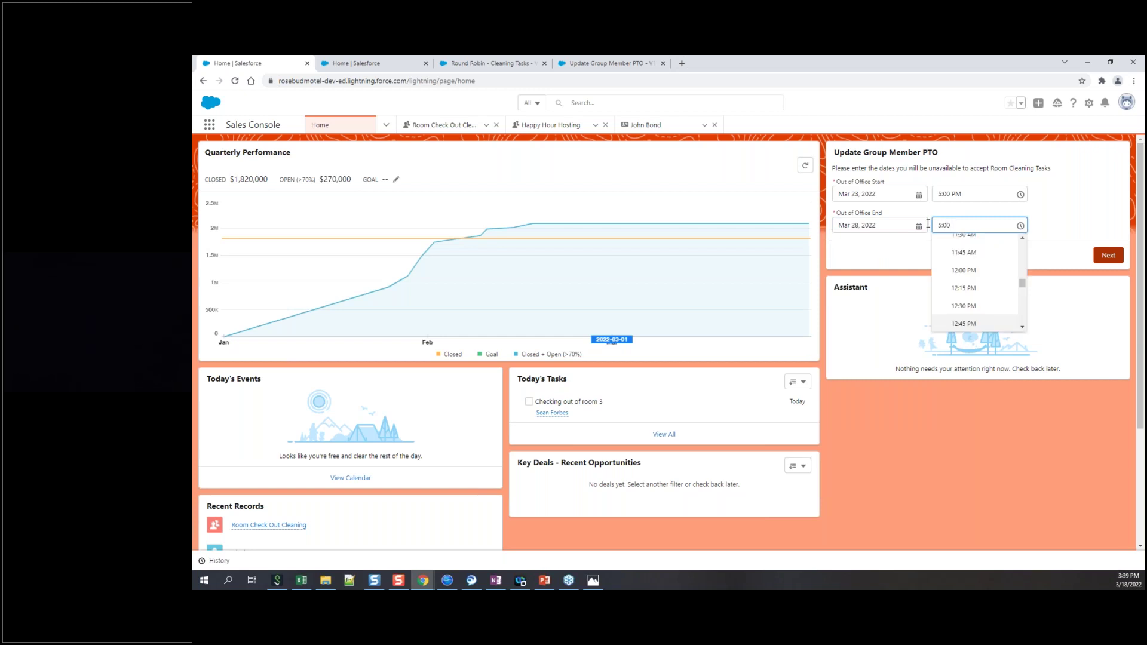
pyautogui.scroll(-5, 968, 298)
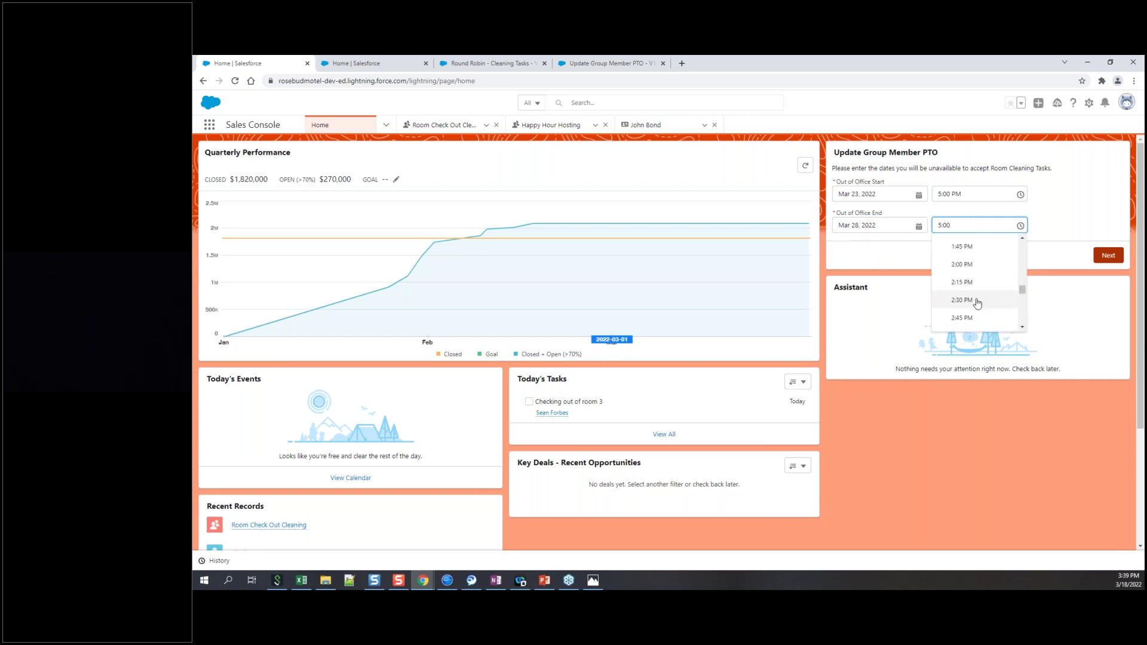
pyautogui.scroll(-3, 968, 287)
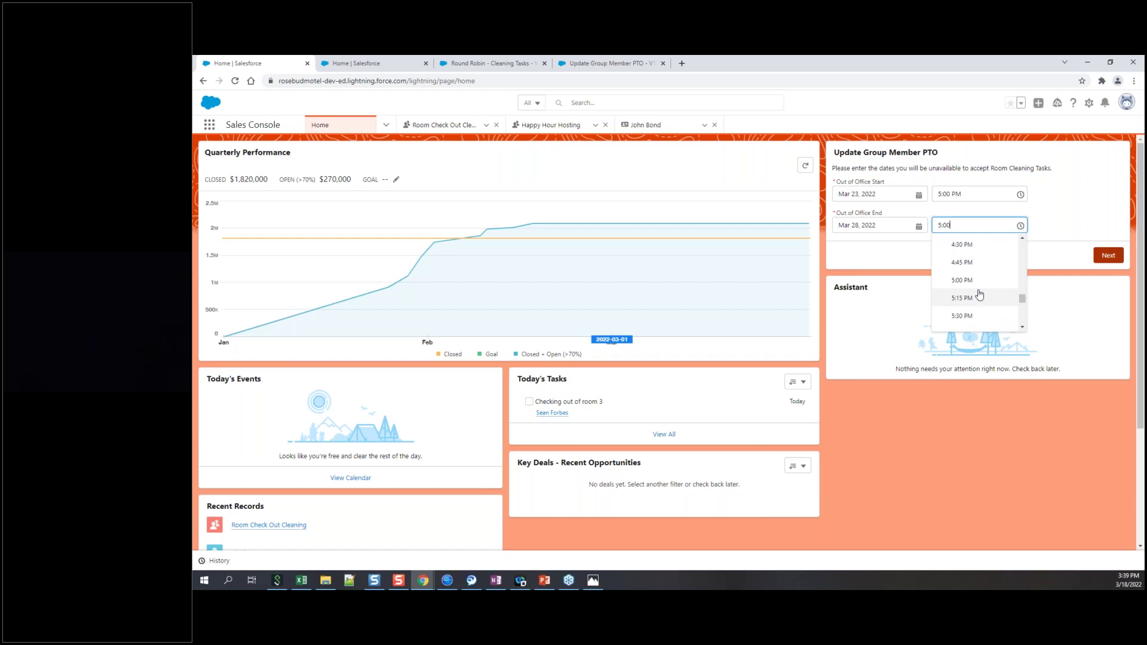
pyautogui.click(965, 280)
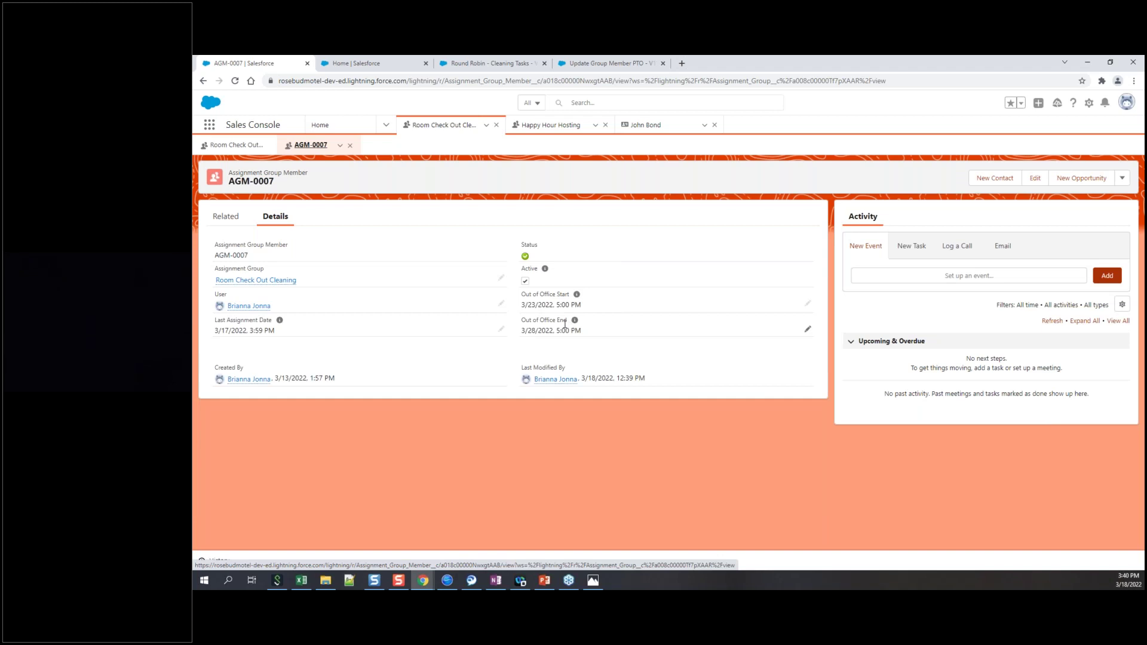
# Step: Check the out-of-office dates of member AGM-0006 in the Happy Hour Hosting group and close the member record
pyautogui.click(550, 125)
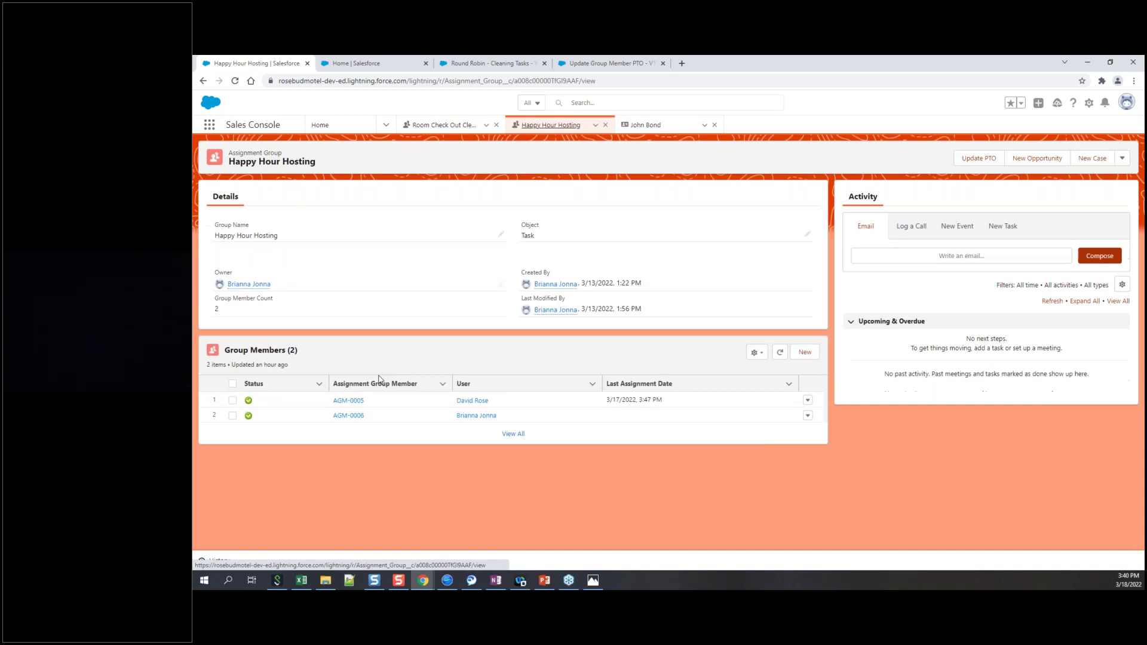
pyautogui.click(350, 416)
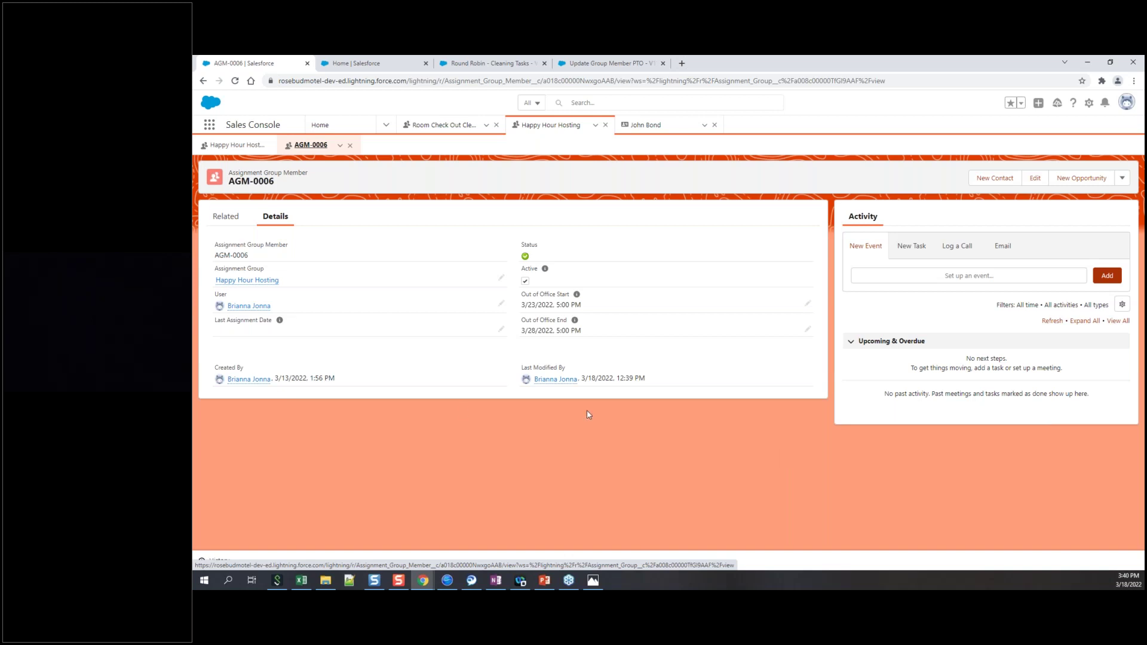
pyautogui.click(351, 147)
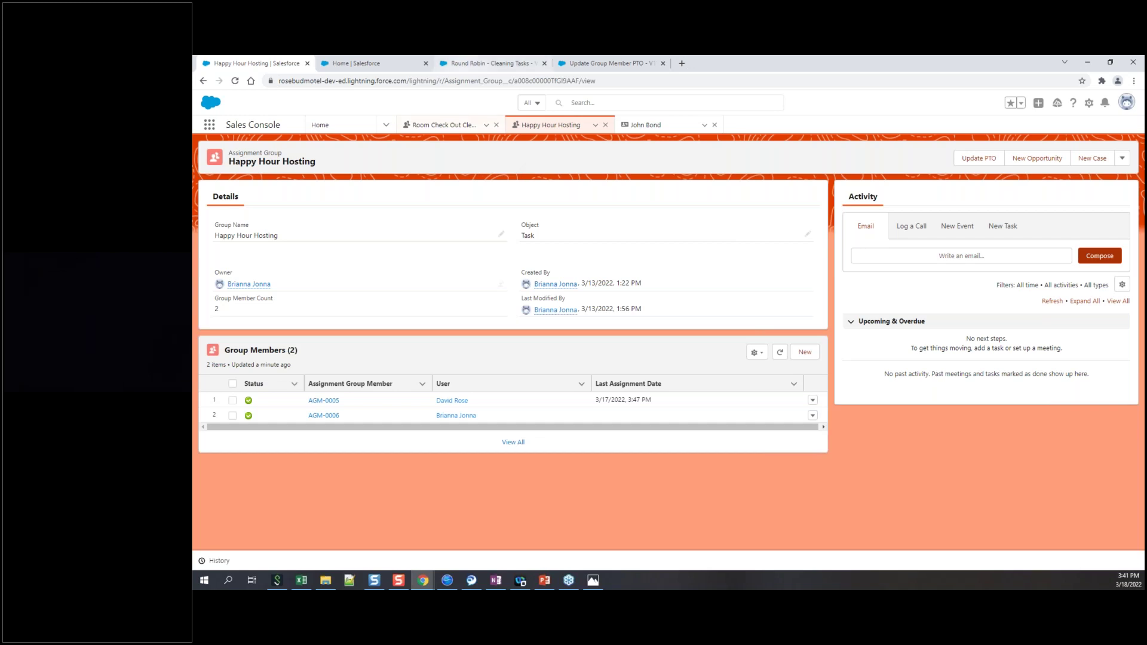
# Step: View the Round Robin - Cleaning Tasks flow again and return to the Happy Hour Hosting group
pyautogui.click(380, 64)
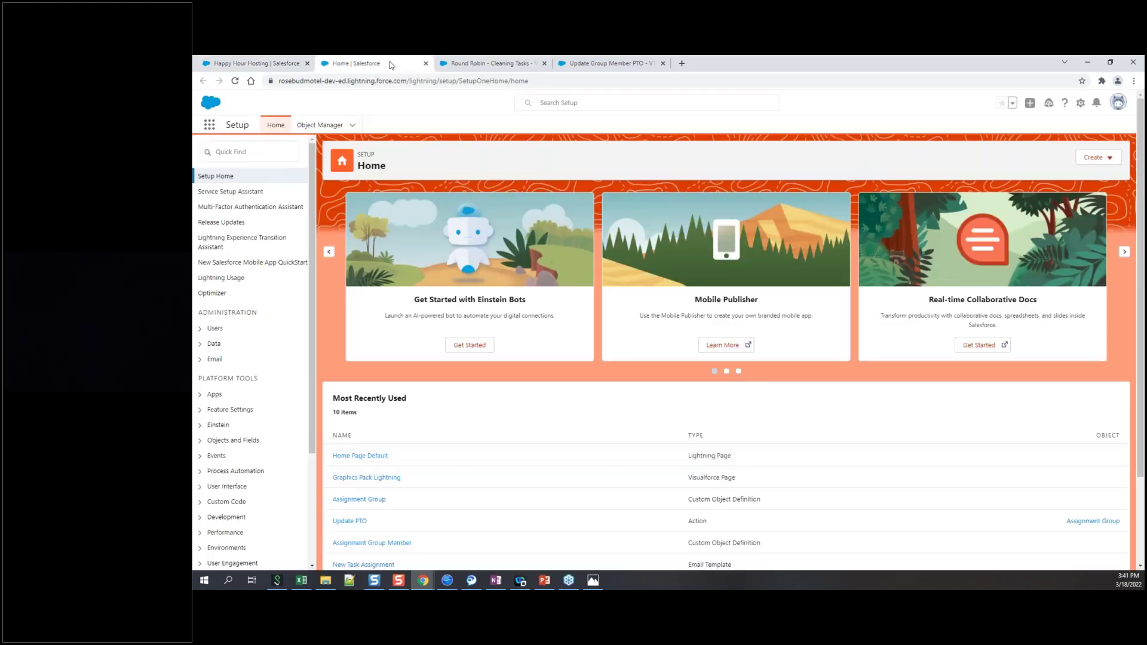
pyautogui.click(472, 65)
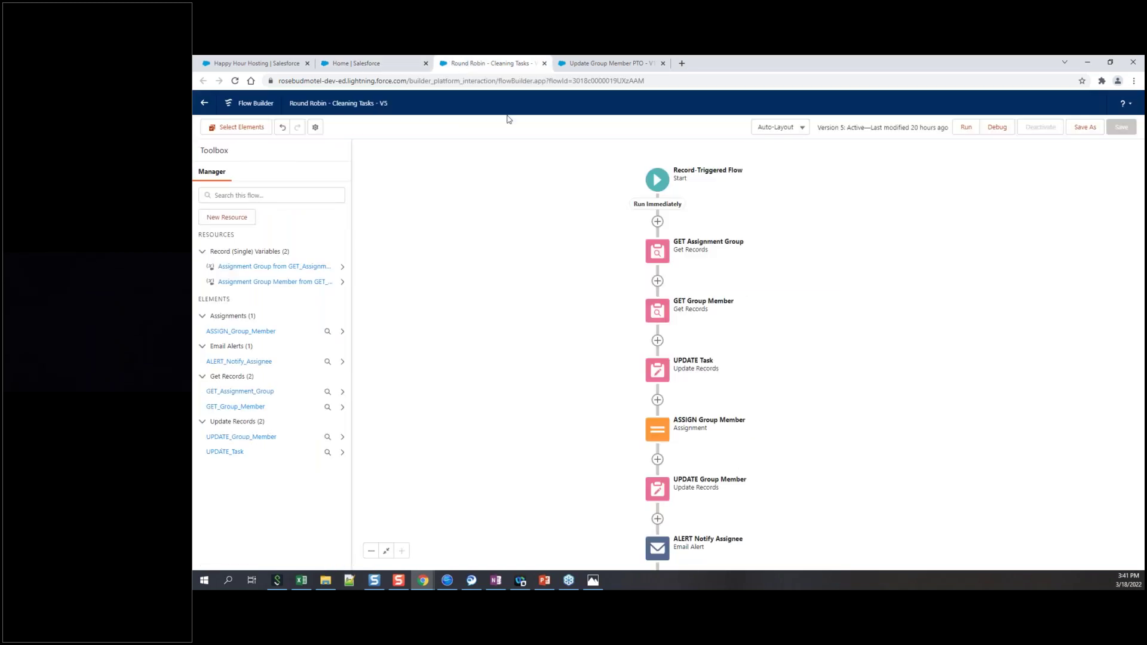
pyautogui.click(229, 64)
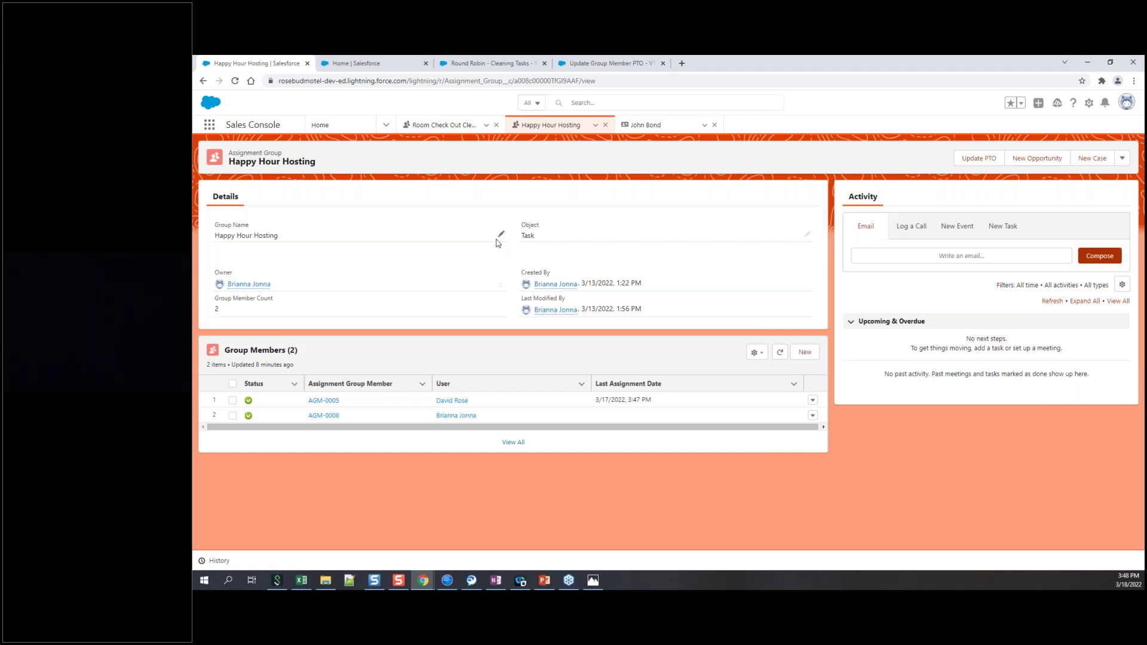
pyautogui.press('super+shift+q')
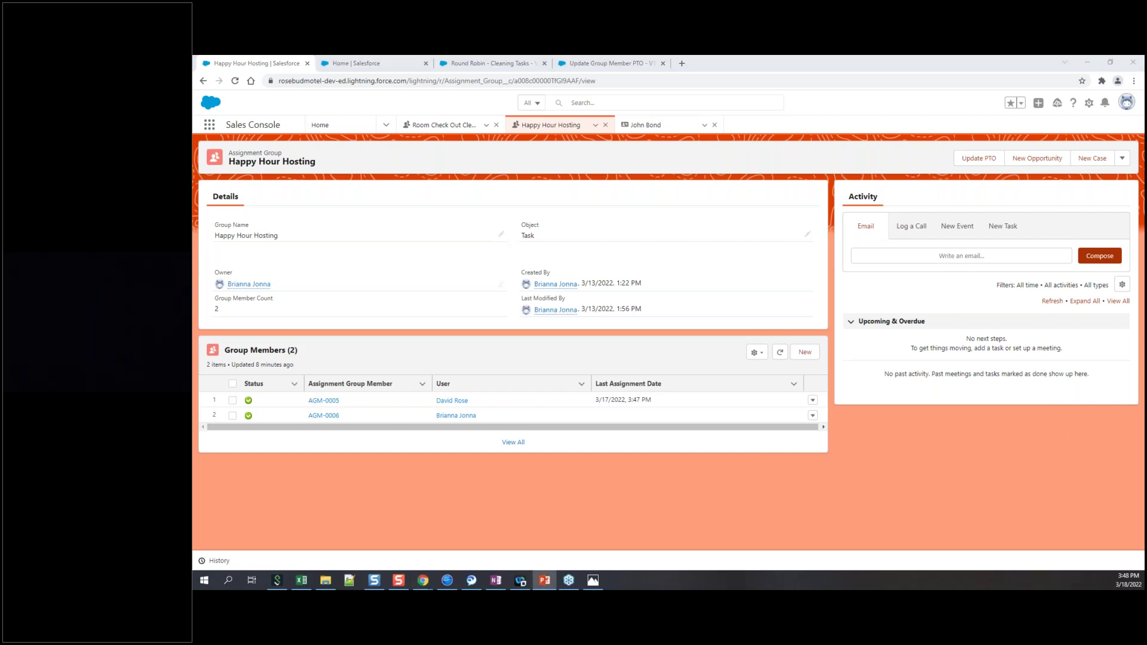